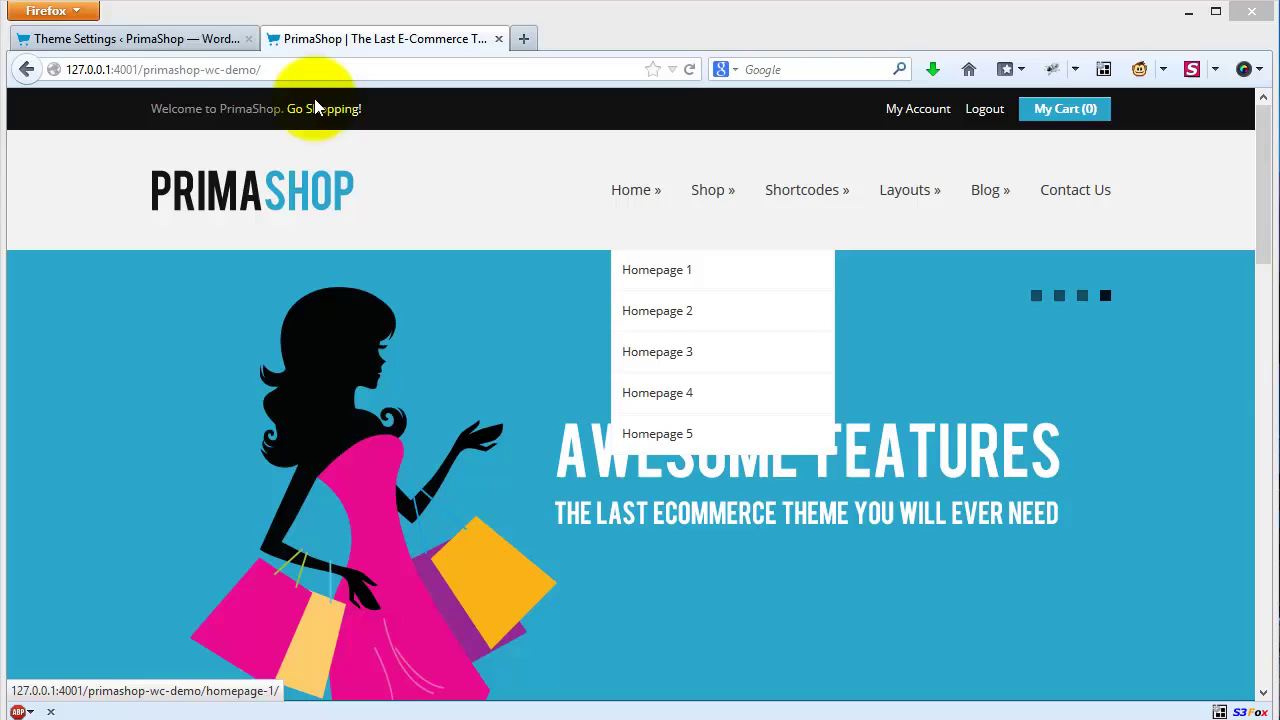
Empty the Logo Image URL under Theme Settings > Header and save the theme settings
{"action": "left_click", "coordinate": [191, 37]}
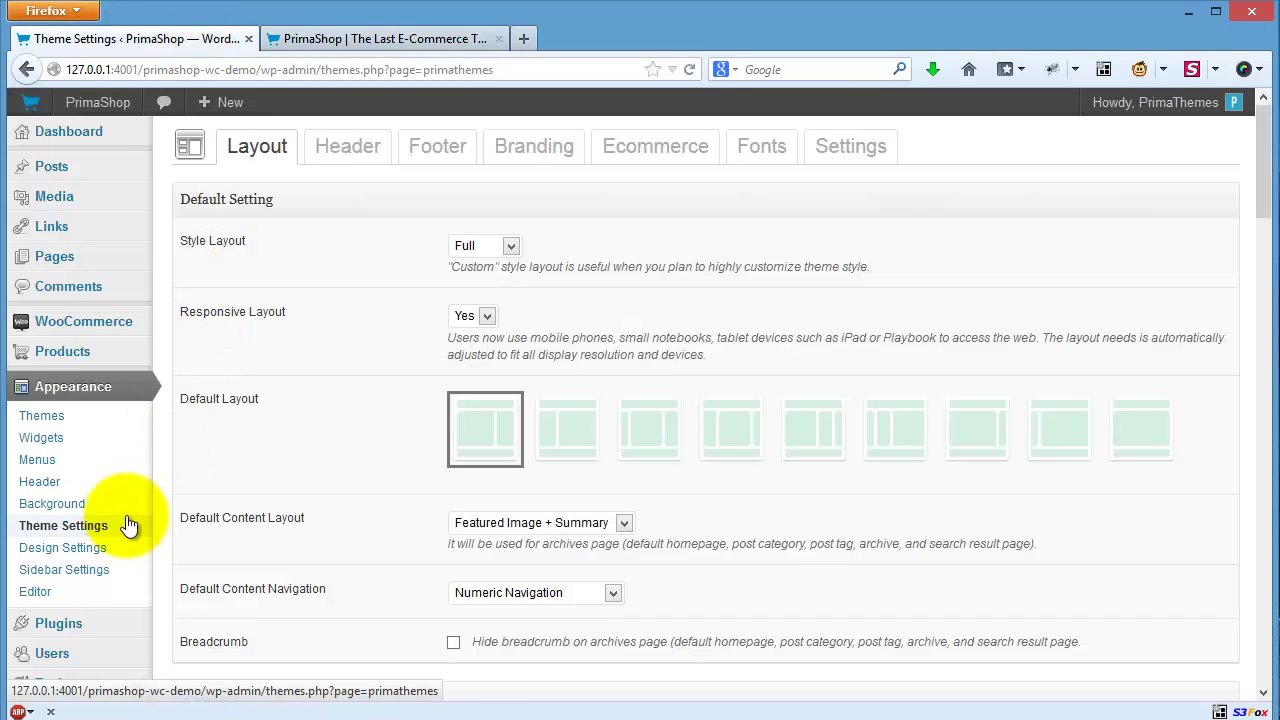
{"action": "left_click", "coordinate": [331, 156]}
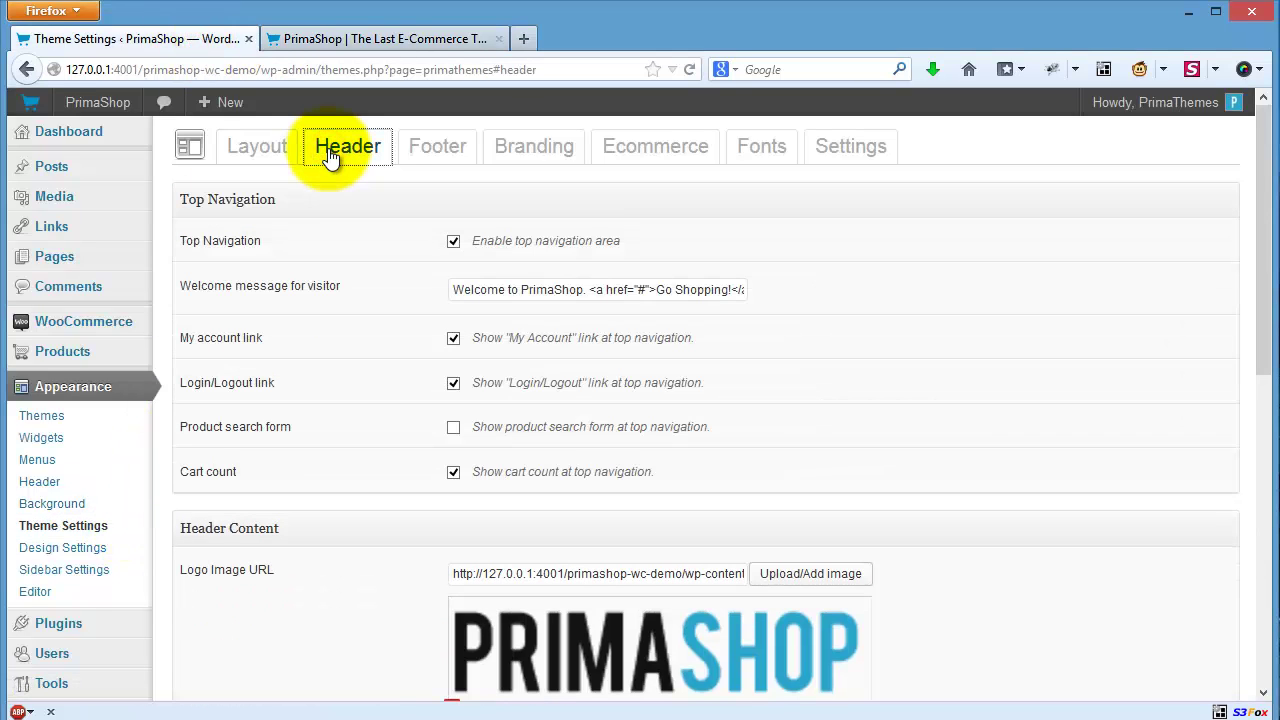
{"action": "scroll", "coordinate": [343, 337], "scroll_direction": "down", "scroll_amount": 3}
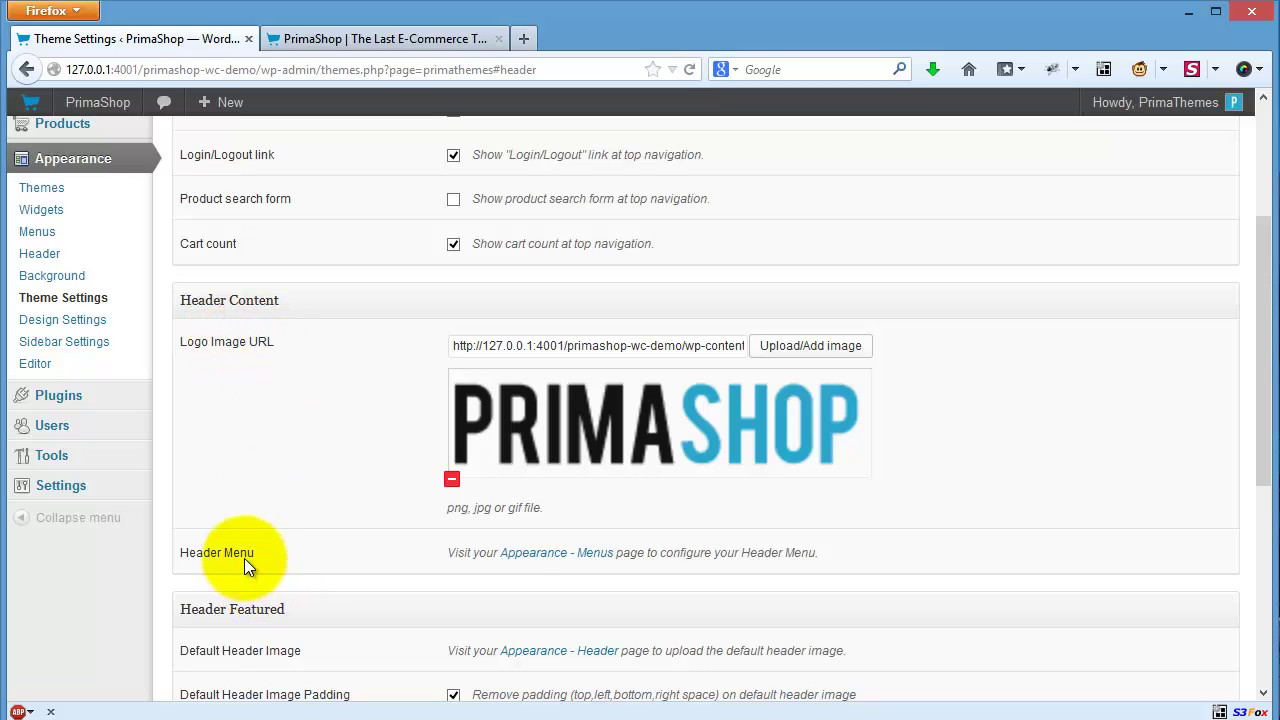
{"action": "left_click", "coordinate": [541, 344]}
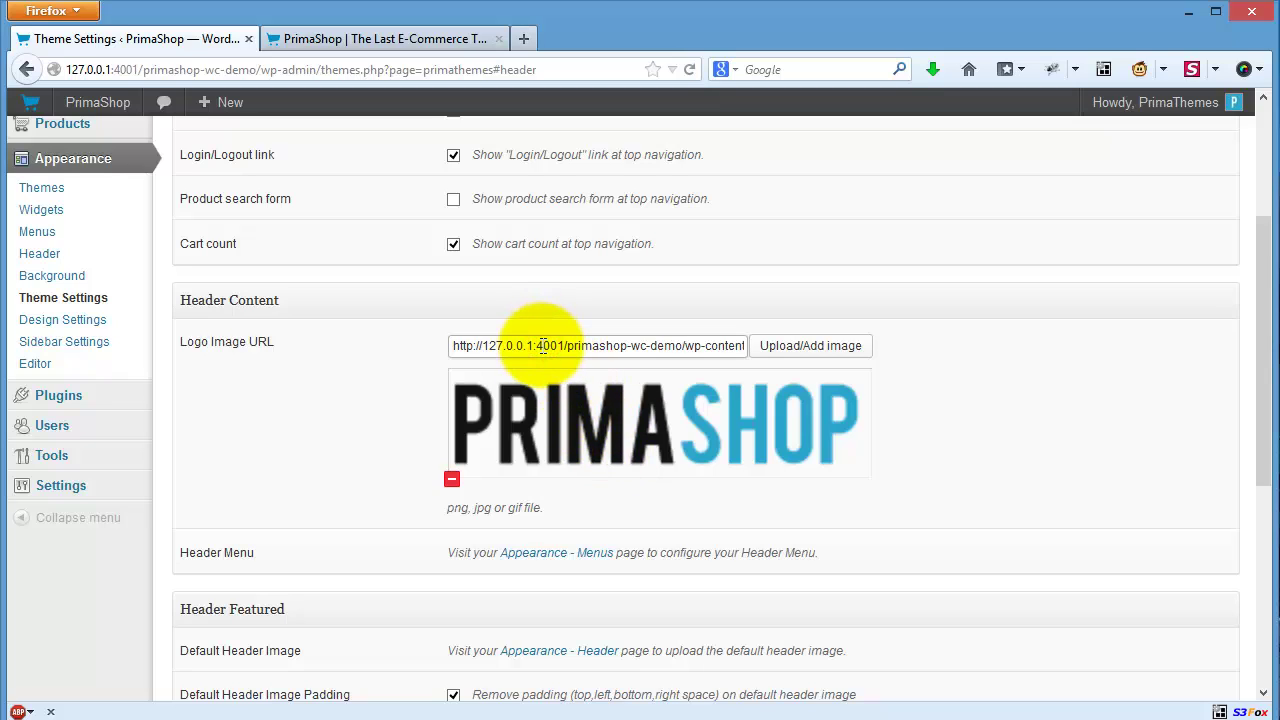
{"action": "triple_click", "coordinate": [541, 345]}
{"action": "key", "text": "BackSpace"}
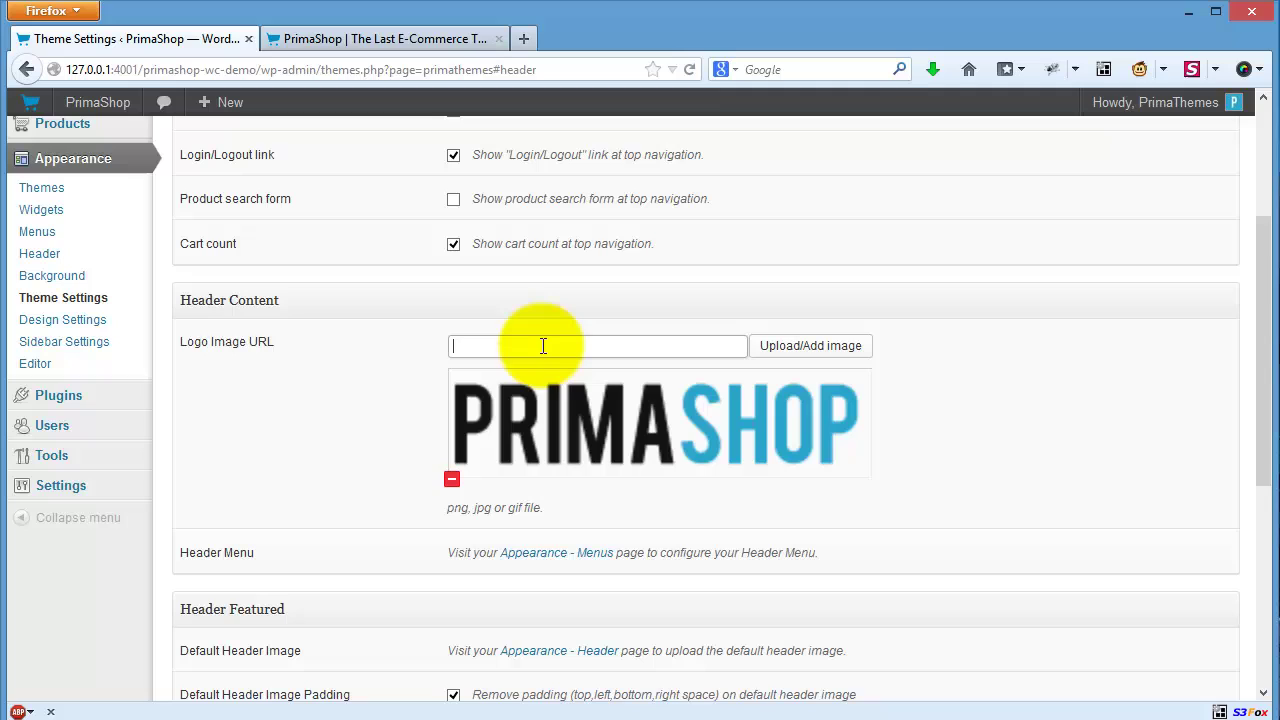
{"action": "left_click", "coordinate": [421, 353]}
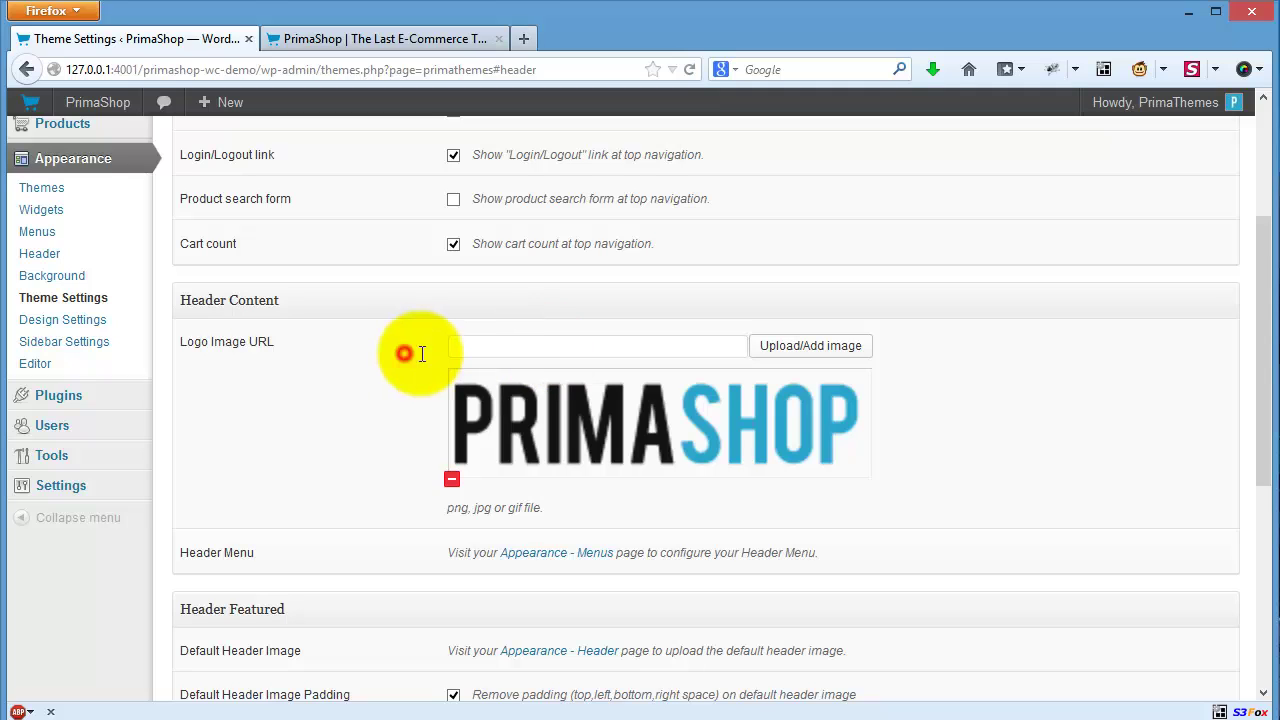
{"action": "left_click", "coordinate": [508, 346]}
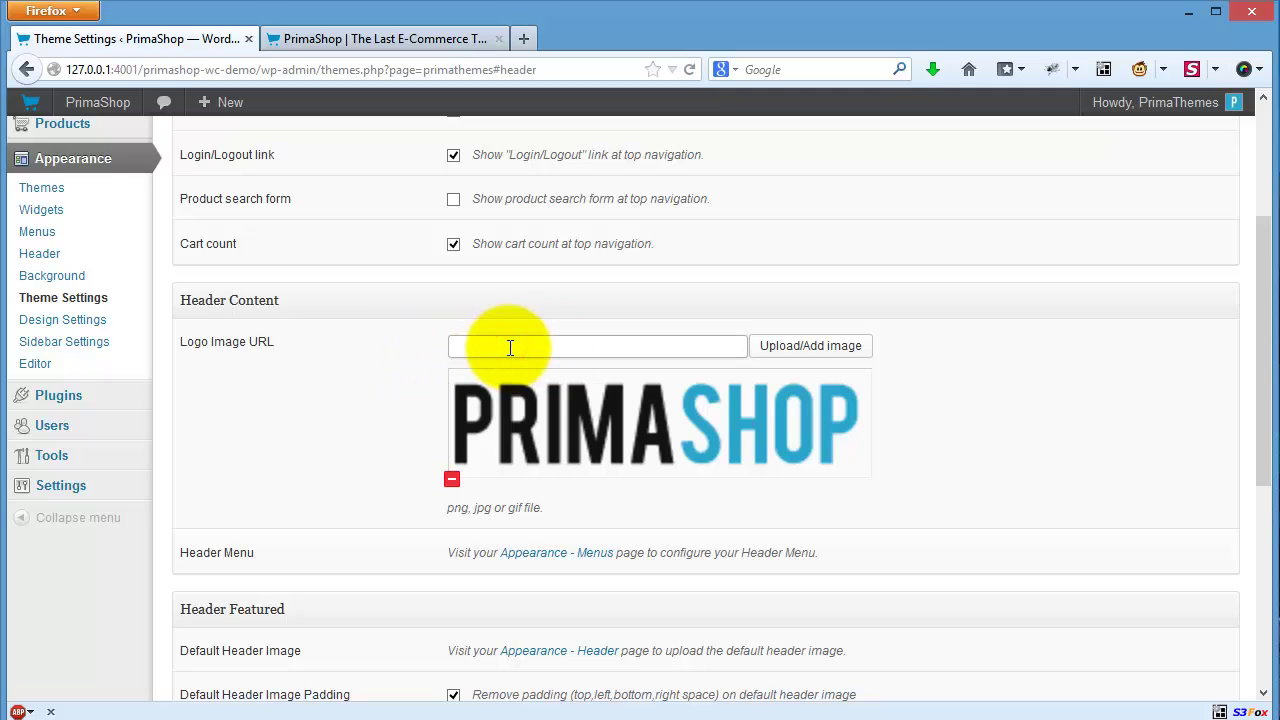
{"action": "scroll", "coordinate": [510, 347], "scroll_direction": "down", "scroll_amount": 5}
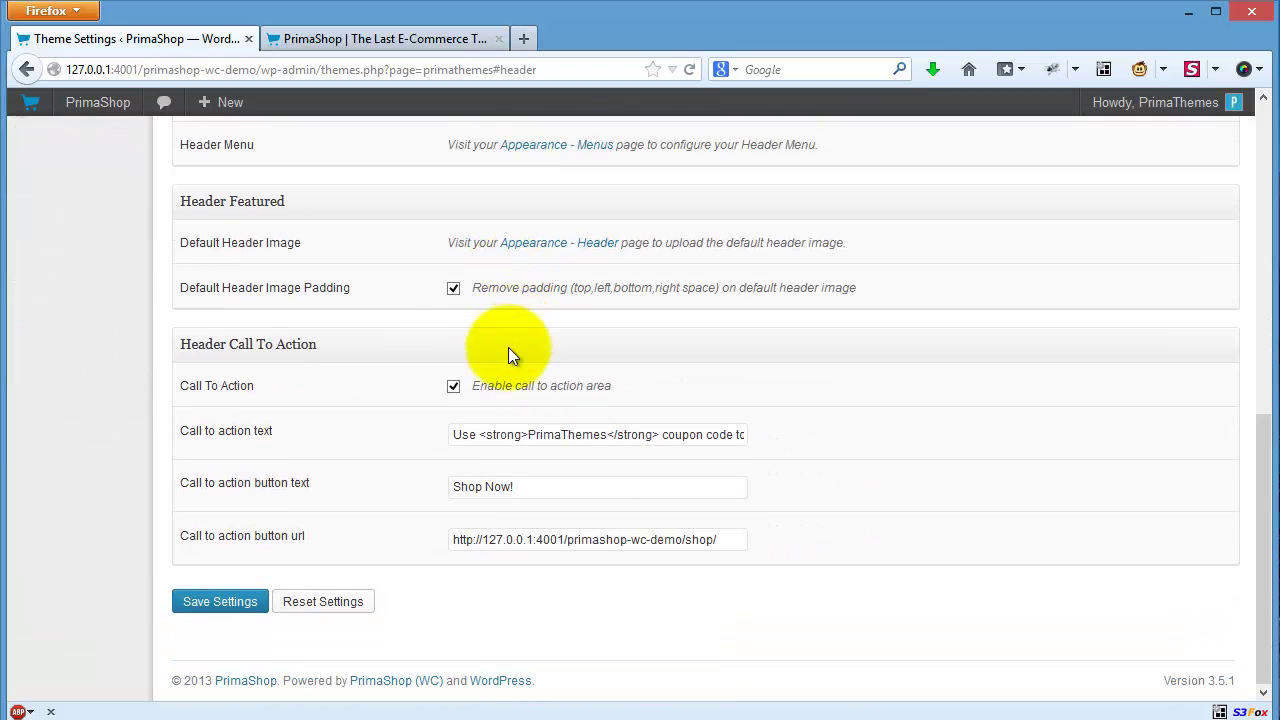
{"action": "left_click", "coordinate": [200, 603]}
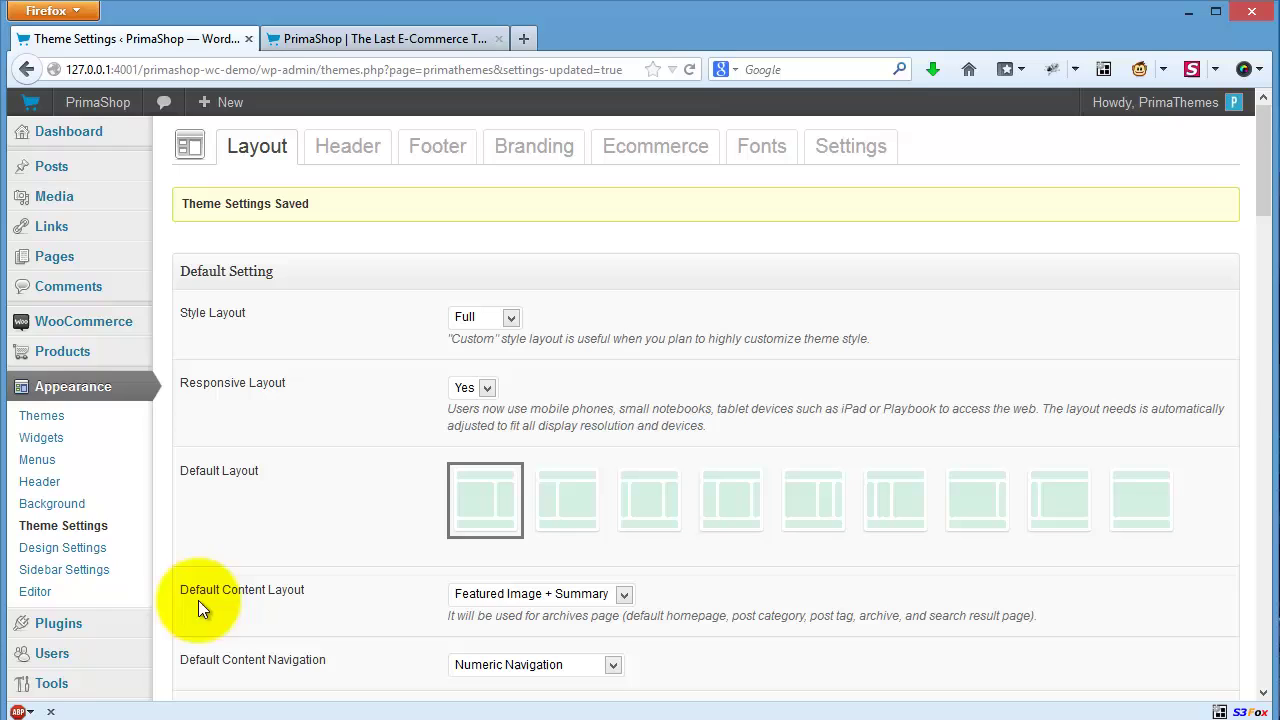
Reload the PrimaShop storefront to see the text title in place of the logo
{"action": "left_click", "coordinate": [343, 38]}
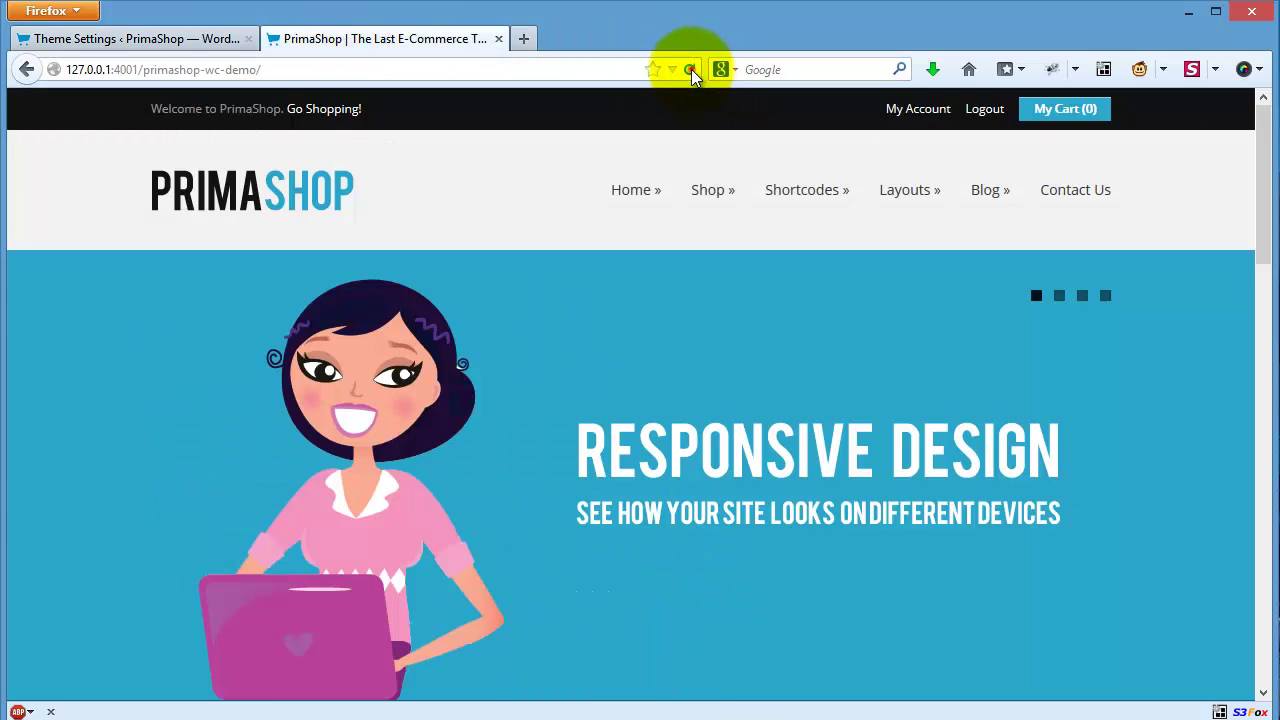
{"action": "left_click", "coordinate": [689, 69]}
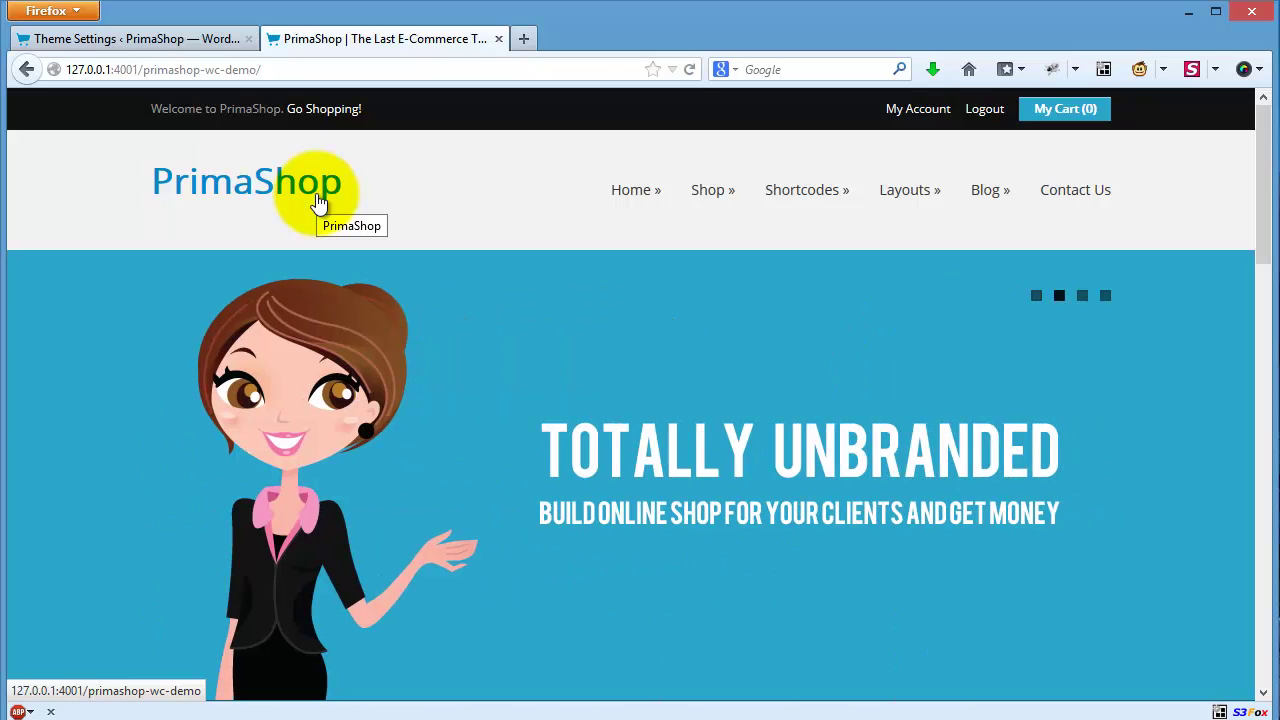
Set icon-tools.png from the Media Library as the header logo and save the theme settings
{"action": "left_click", "coordinate": [149, 39]}
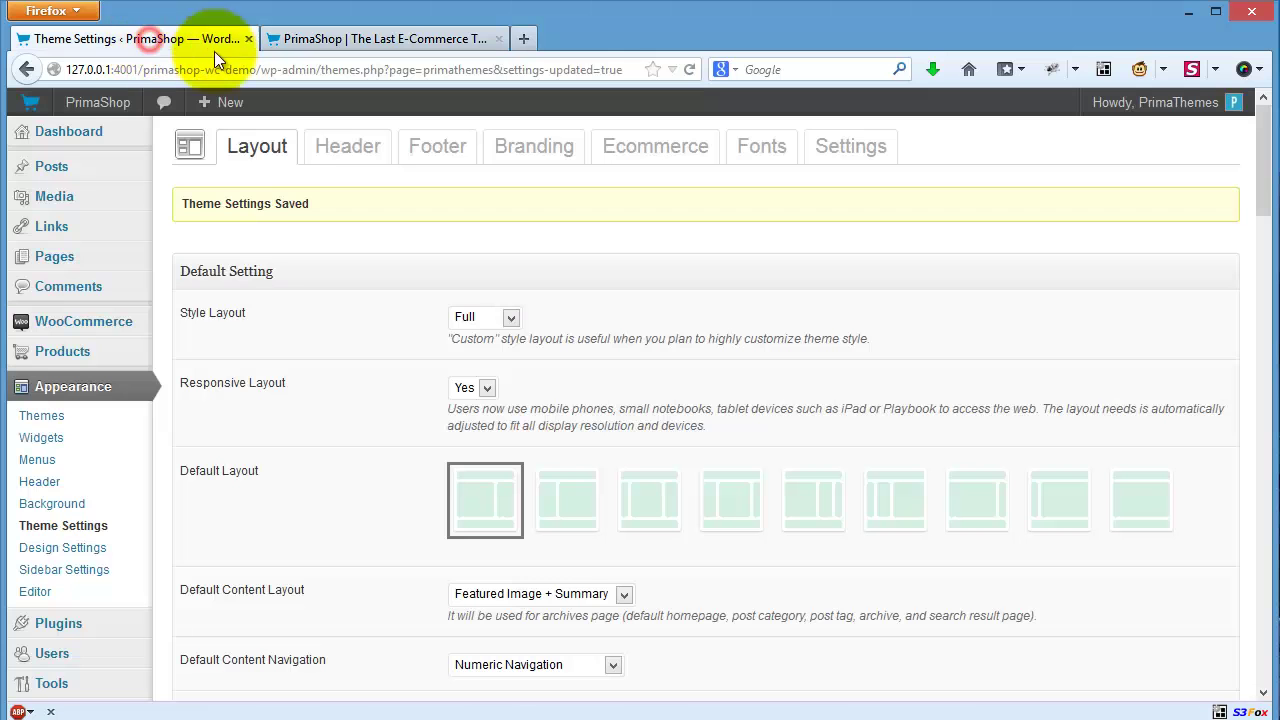
{"action": "left_click", "coordinate": [372, 150]}
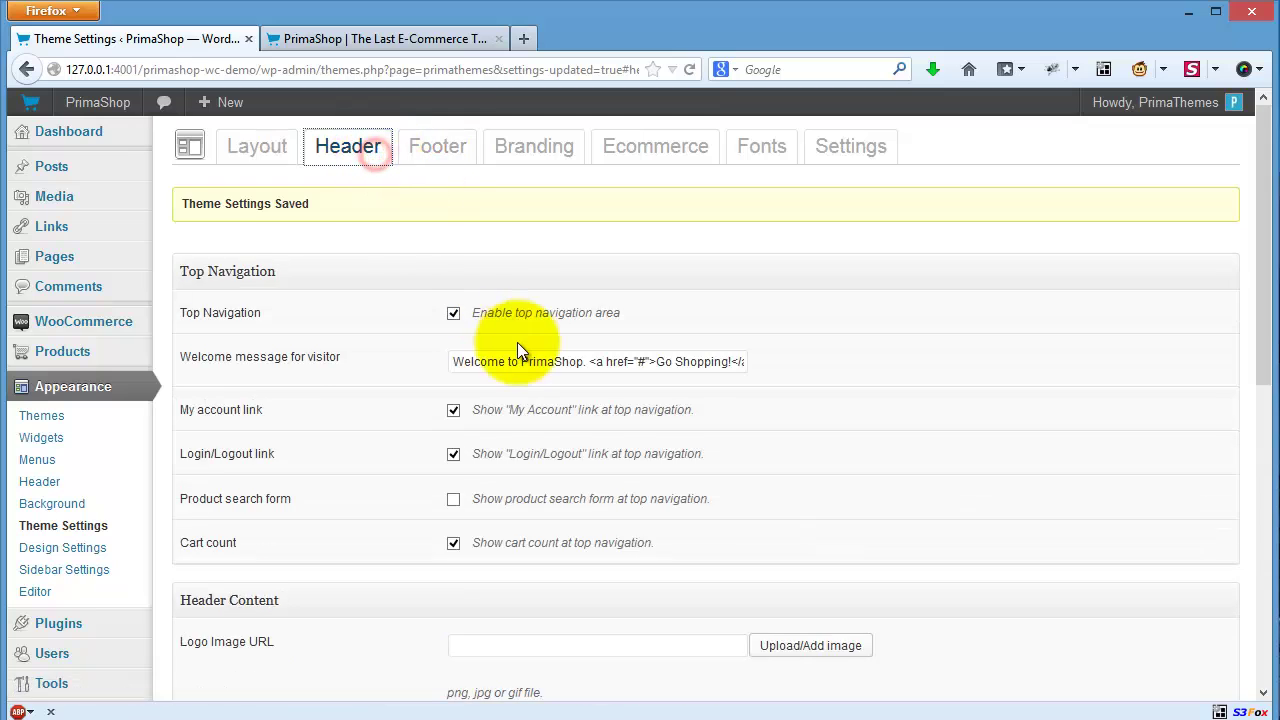
{"action": "scroll", "coordinate": [517, 342], "scroll_direction": "down", "scroll_amount": 3}
{"action": "left_click", "coordinate": [778, 303]}
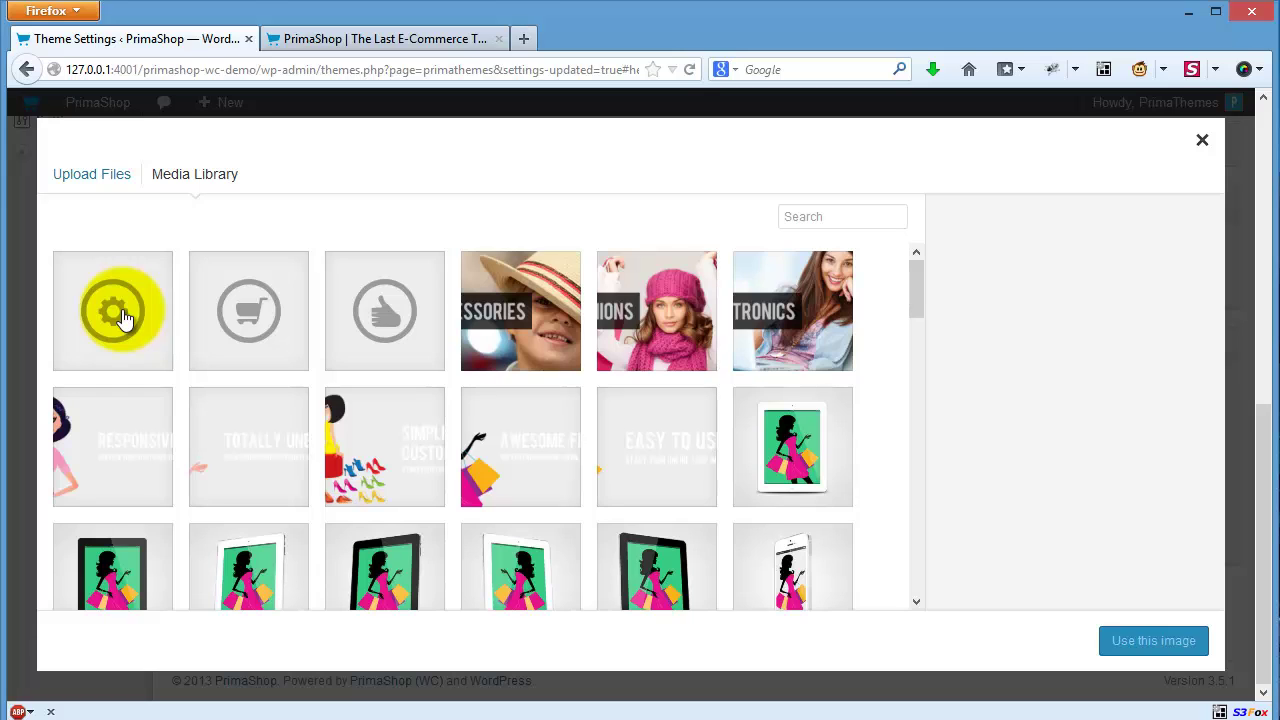
{"action": "left_click", "coordinate": [120, 316]}
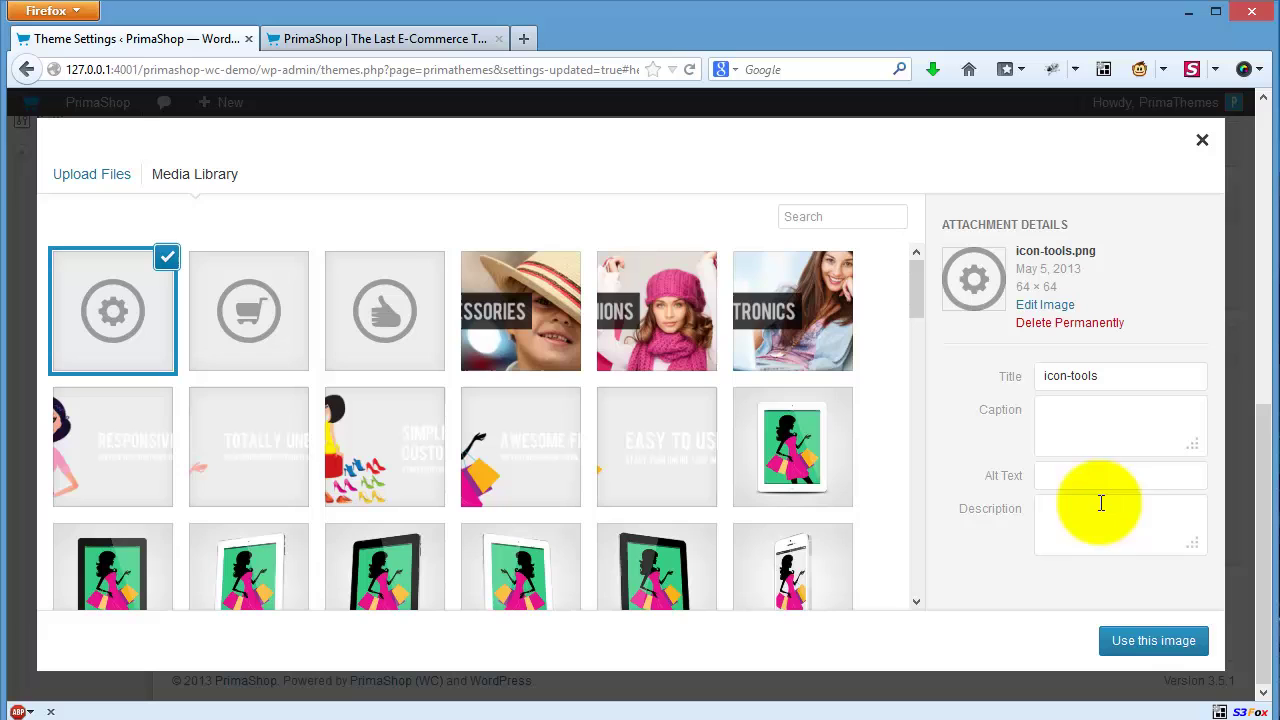
{"action": "left_click", "coordinate": [1160, 645]}
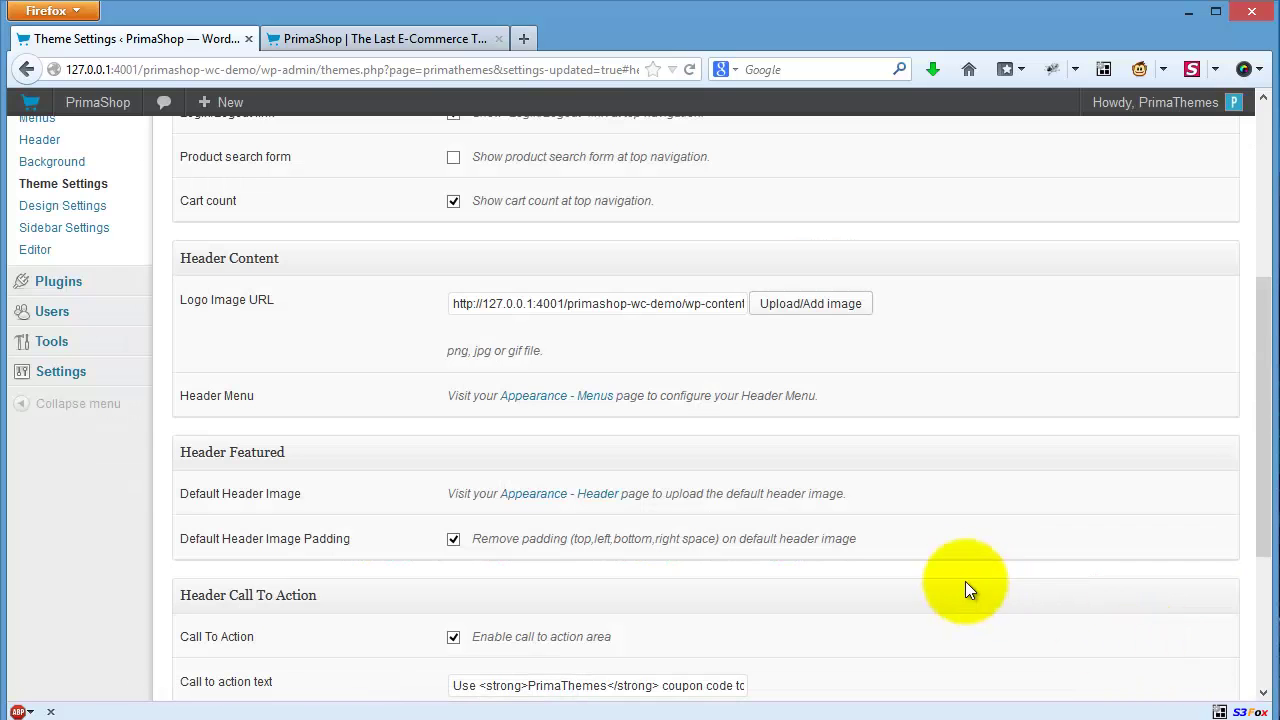
{"action": "scroll", "coordinate": [325, 546], "scroll_direction": "down", "scroll_amount": 3}
{"action": "scroll", "coordinate": [325, 546], "scroll_direction": "down", "scroll_amount": 1}
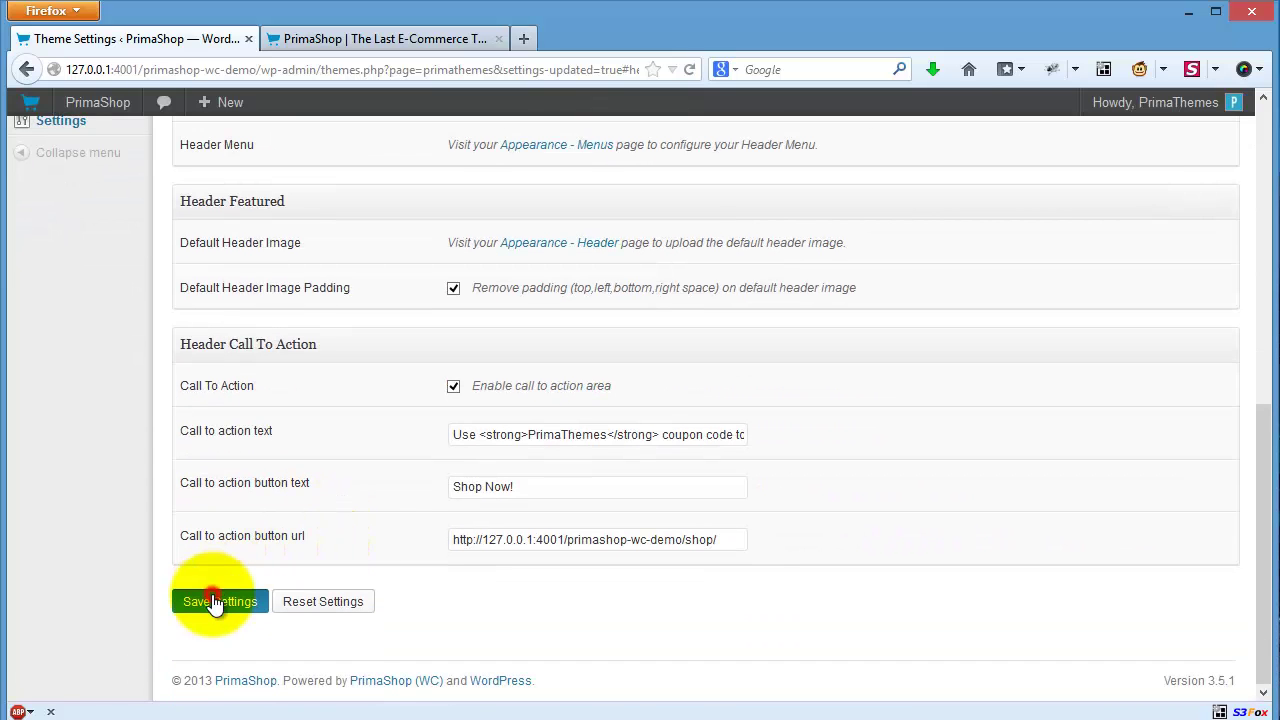
{"action": "left_click", "coordinate": [214, 601]}
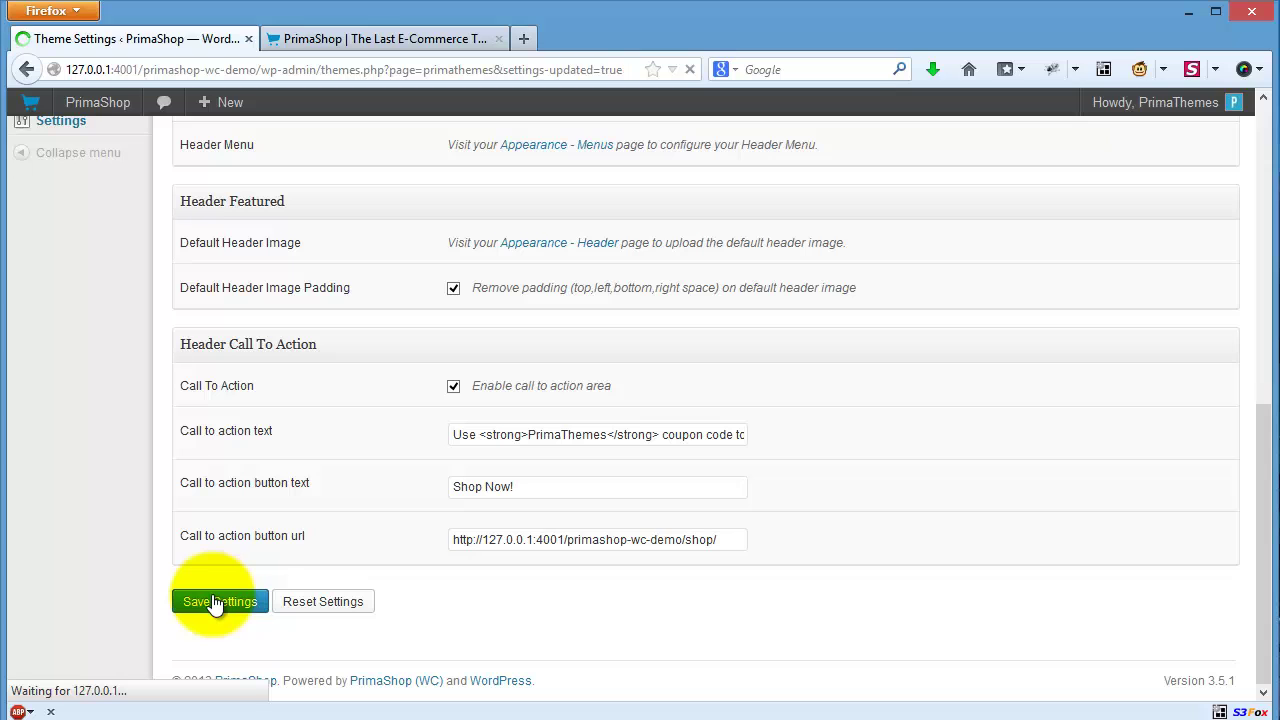
Reload the storefront to confirm the gear logo, then reopen the Theme Settings Header section
{"action": "left_click", "coordinate": [368, 34]}
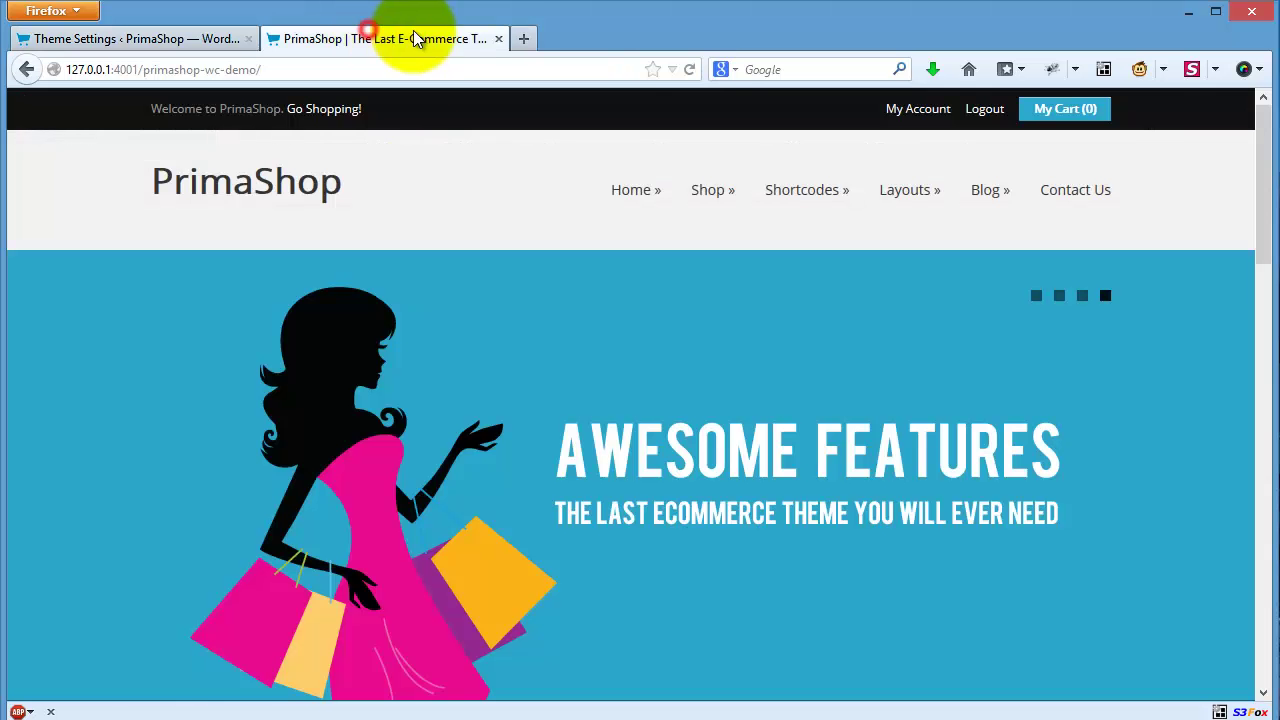
{"action": "left_click", "coordinate": [690, 70]}
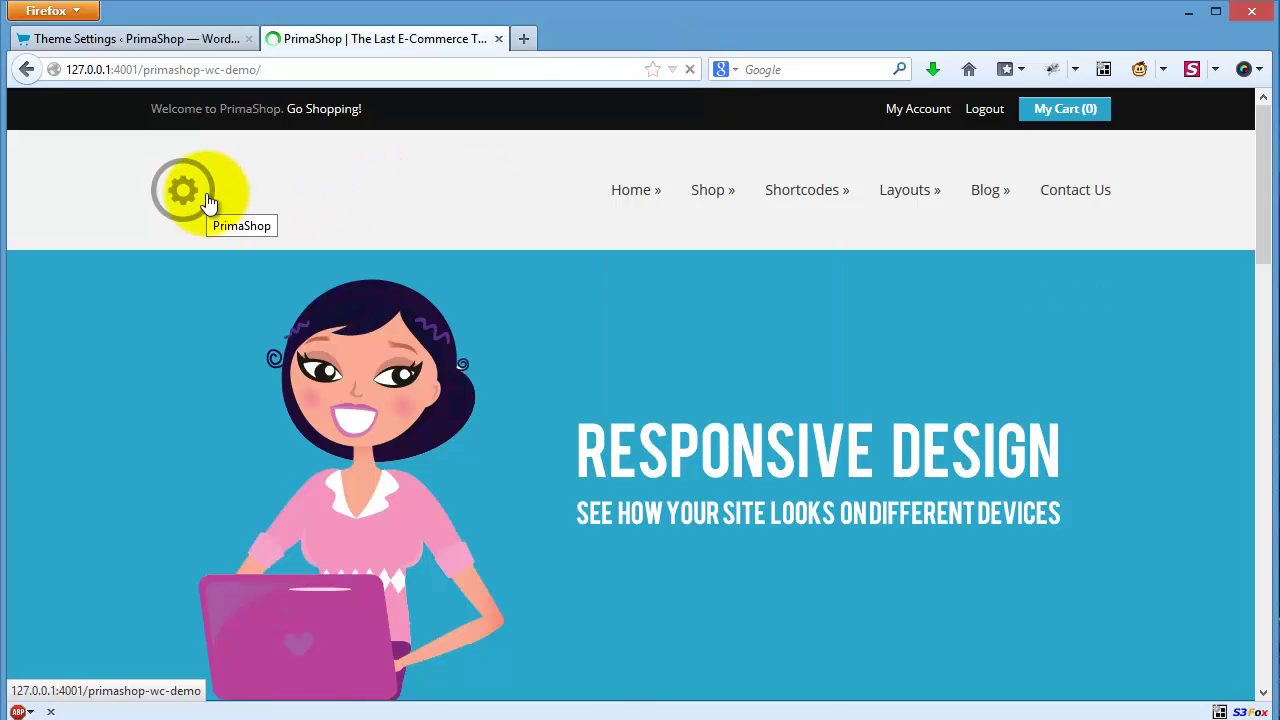
{"action": "left_click", "coordinate": [182, 42]}
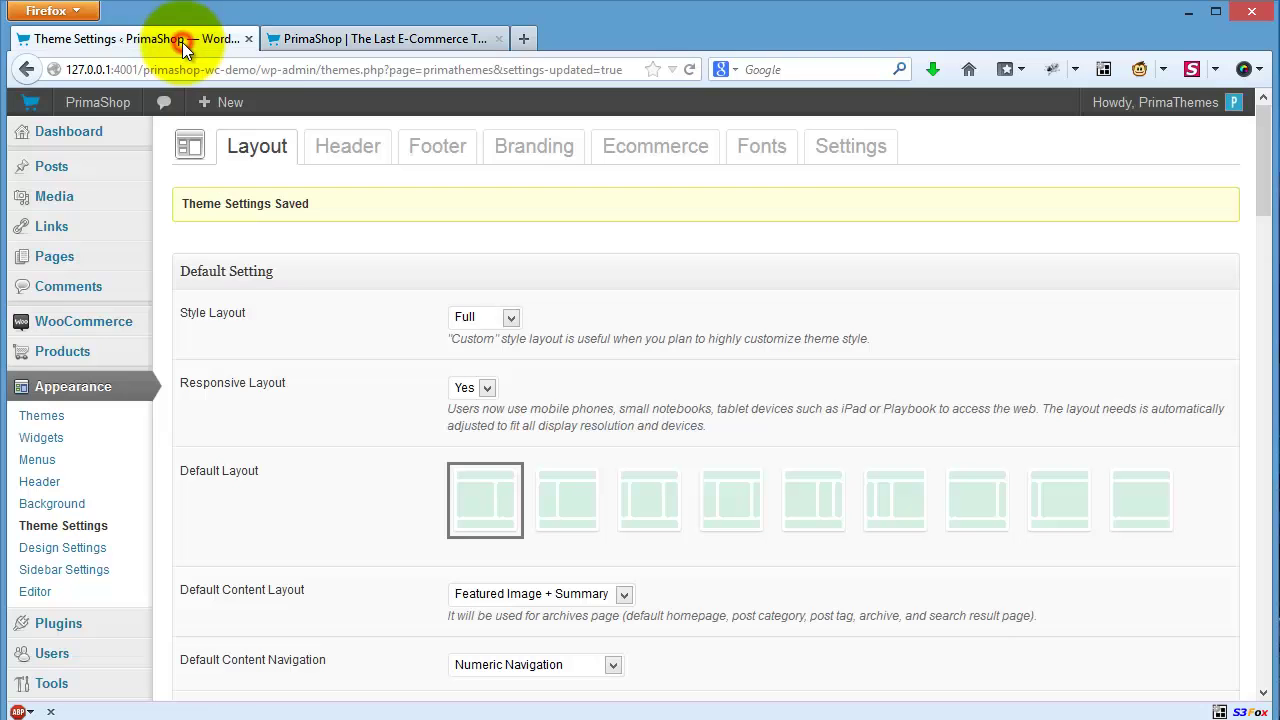
{"action": "left_click", "coordinate": [366, 170]}
{"action": "scroll", "coordinate": [760, 380], "scroll_direction": "down", "scroll_amount": 7}
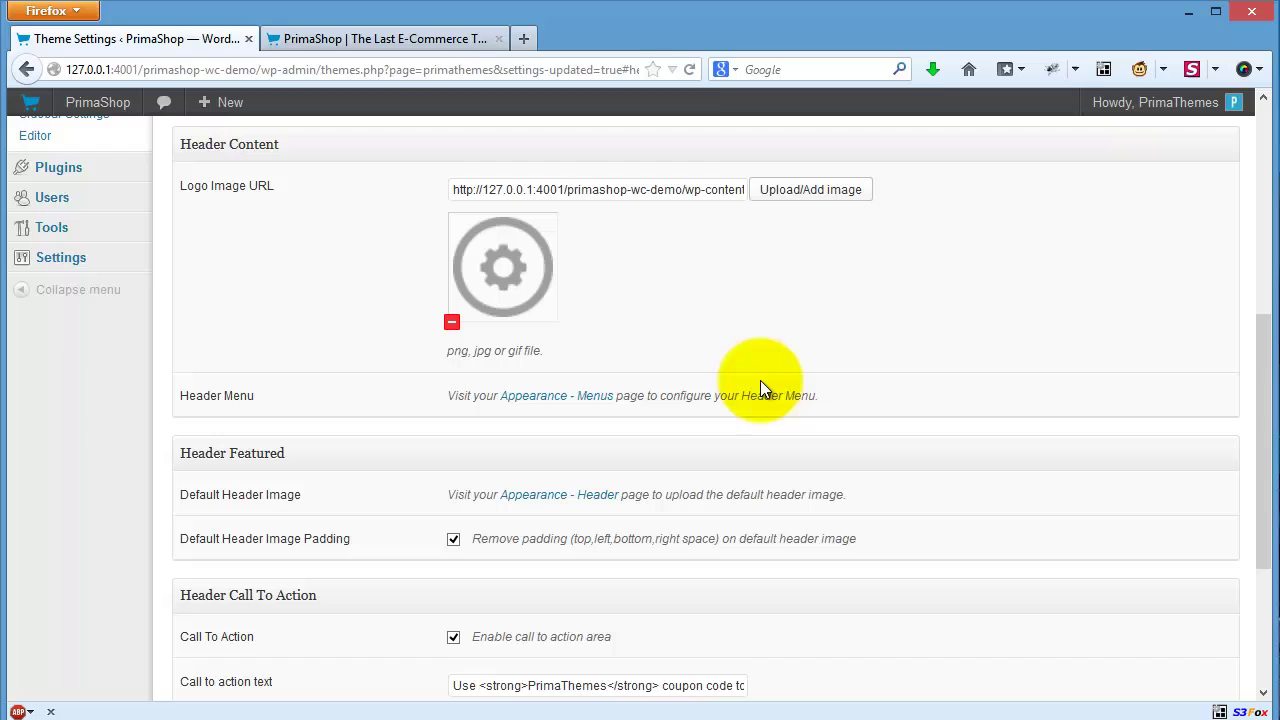
{"action": "left_click", "coordinate": [547, 400]}
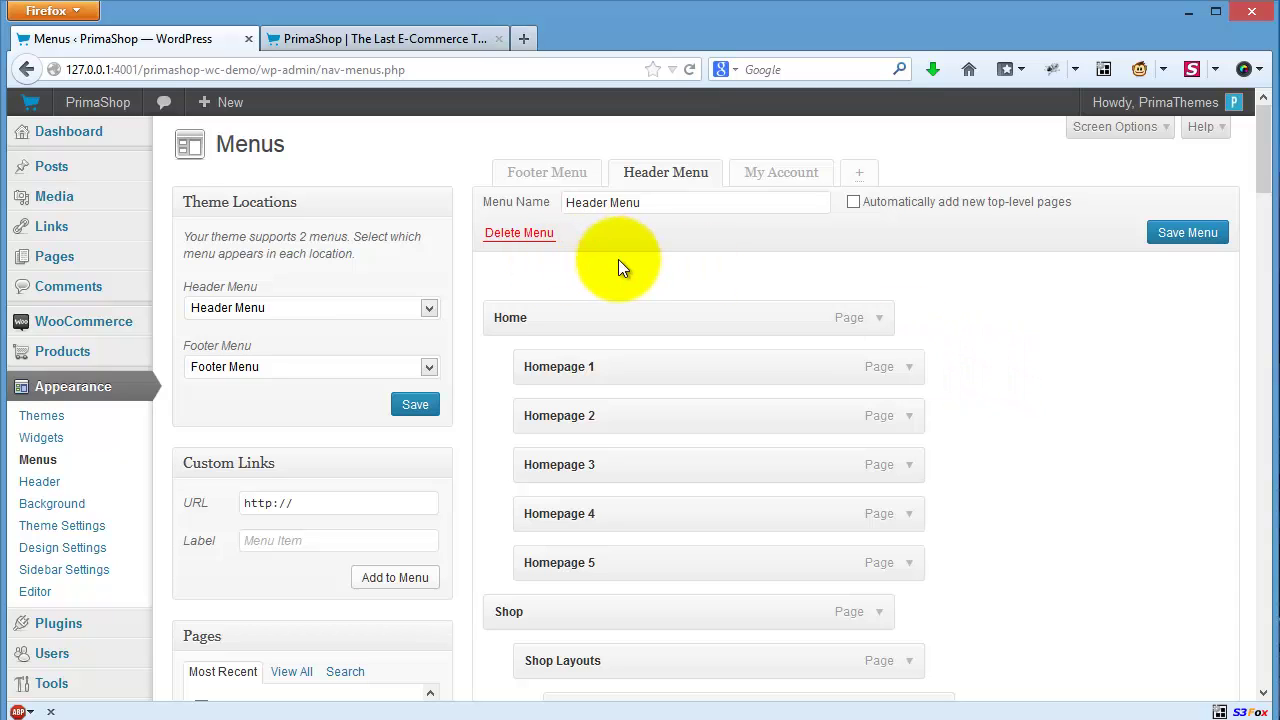
{"action": "left_click", "coordinate": [275, 305]}
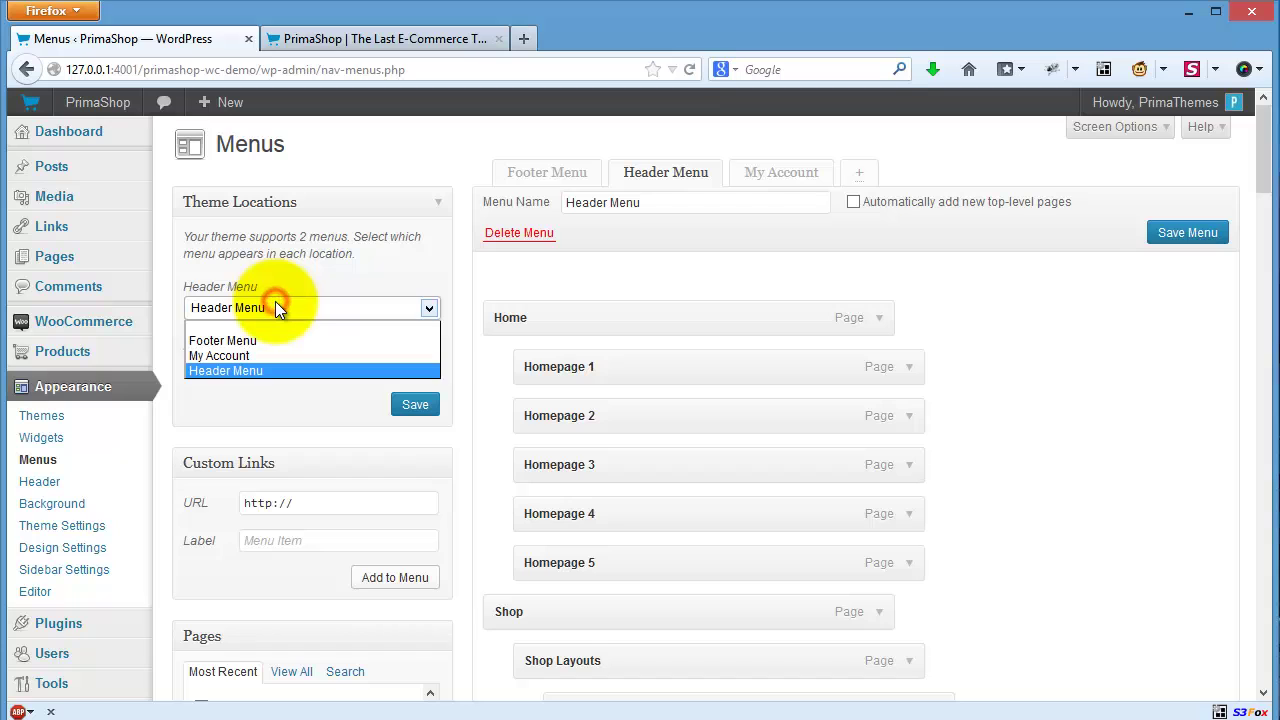
{"action": "left_click", "coordinate": [270, 370]}
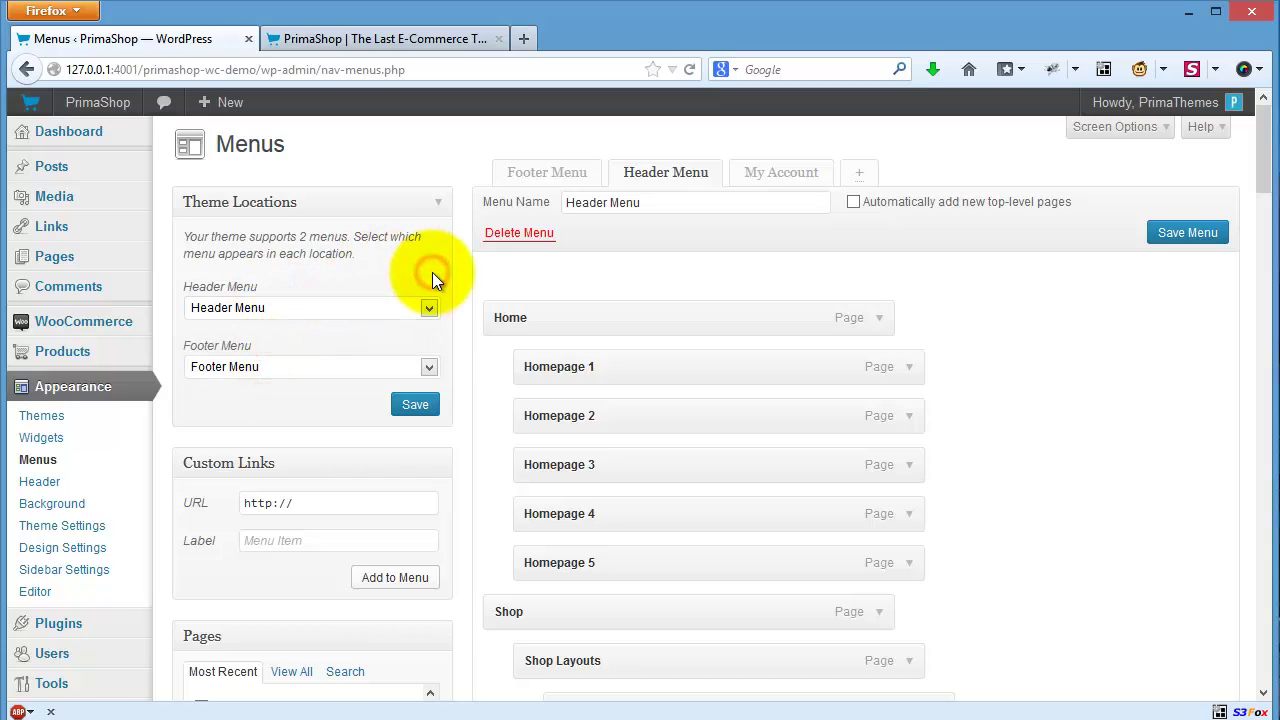
Create a new empty menu named 'Header Demo'
{"action": "left_click", "coordinate": [860, 175]}
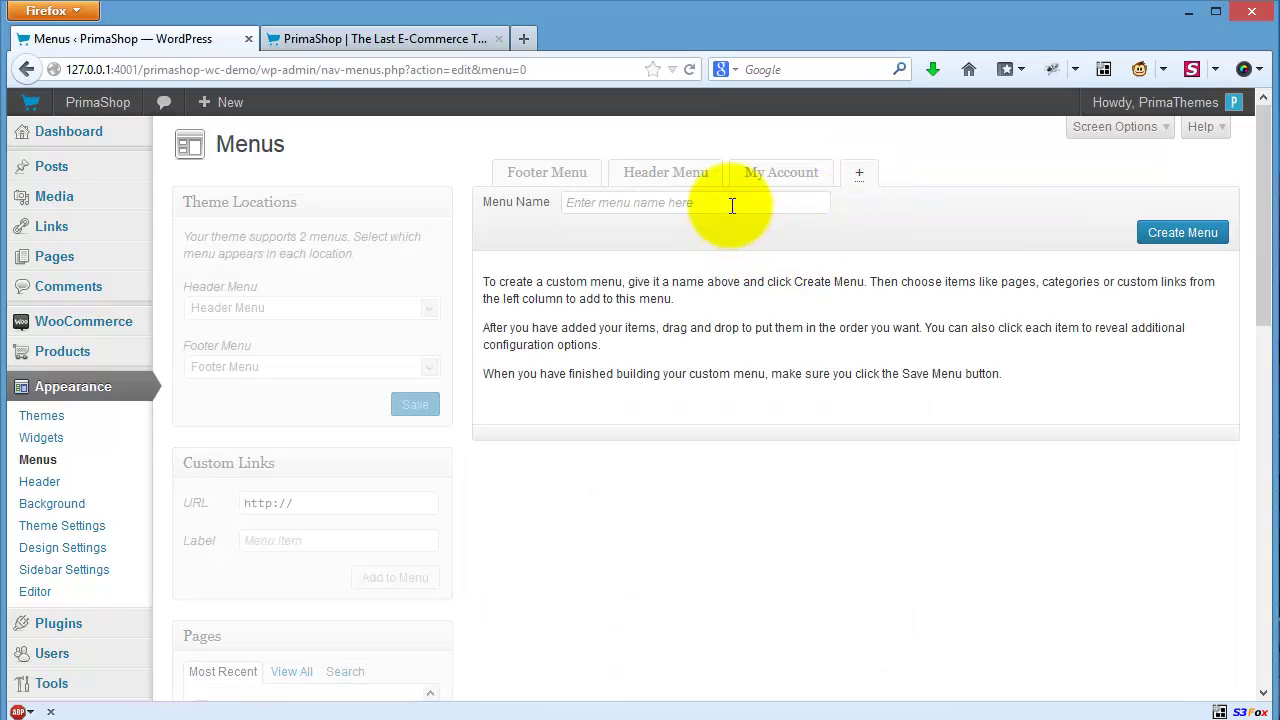
{"action": "left_click", "coordinate": [732, 205]}
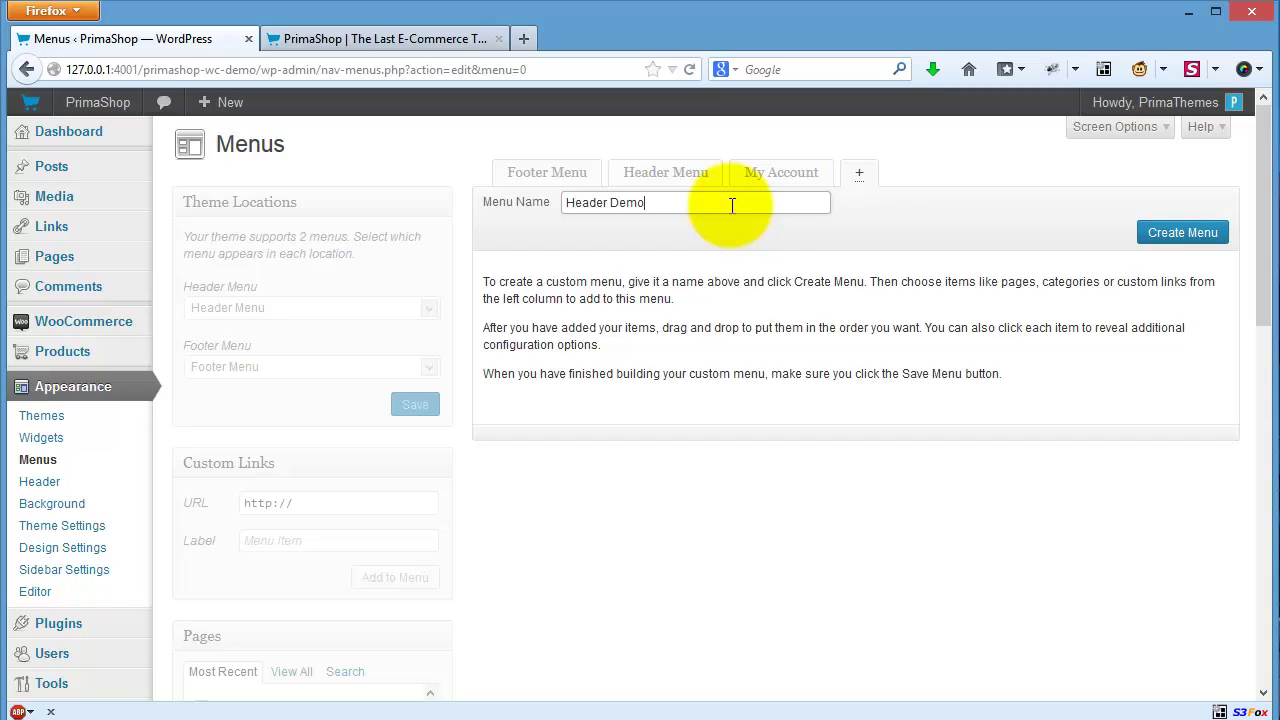
{"action": "left_click", "coordinate": [1200, 236]}
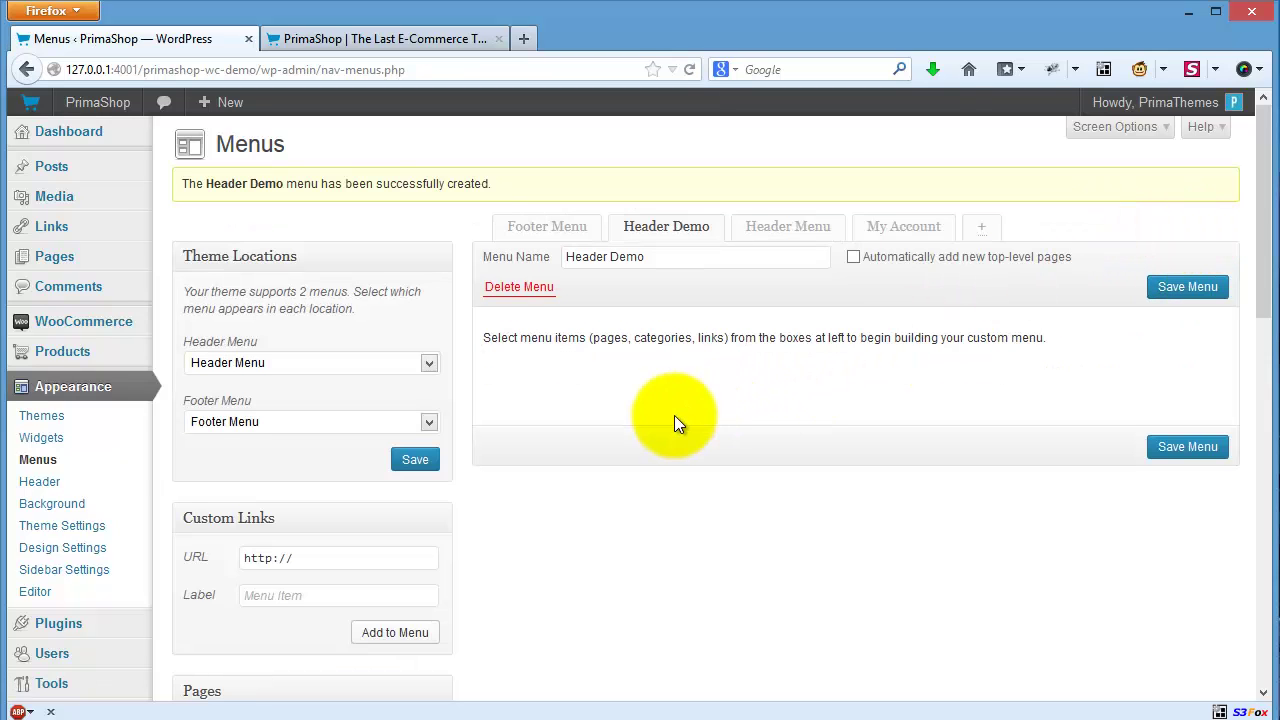
Mark pages in the Pages box's default list, such as Homepage Demo and Contact Us
{"action": "scroll", "coordinate": [674, 415], "scroll_direction": "down", "scroll_amount": 5}
{"action": "scroll", "coordinate": [674, 415], "scroll_direction": "down", "scroll_amount": 3}
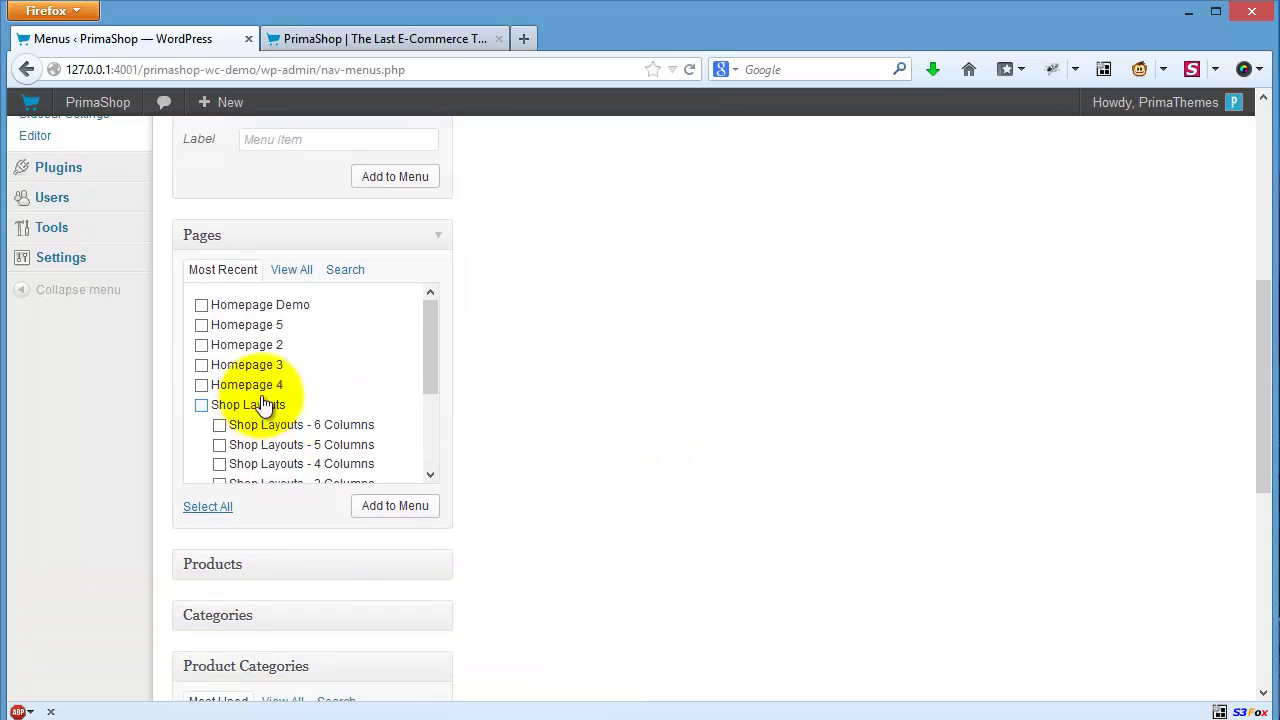
{"action": "left_click", "coordinate": [202, 305]}
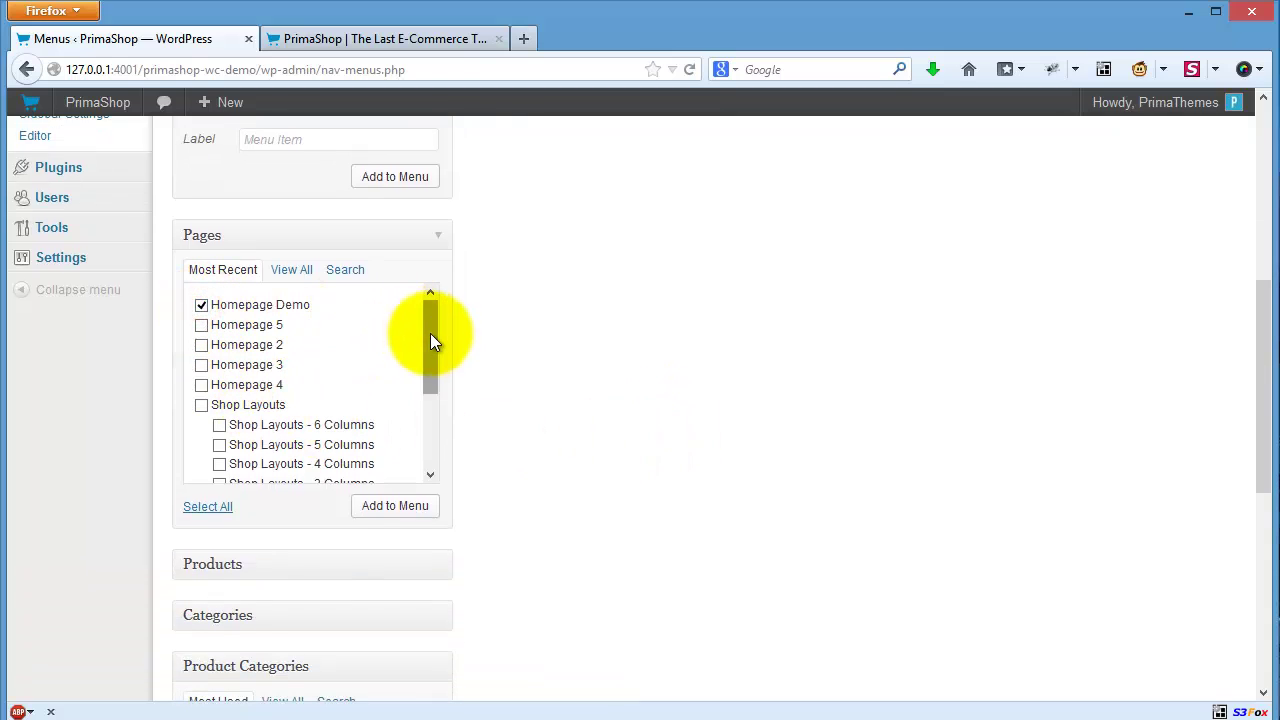
{"action": "left_click_drag", "start_coordinate": [430, 333], "coordinate": [429, 417]}
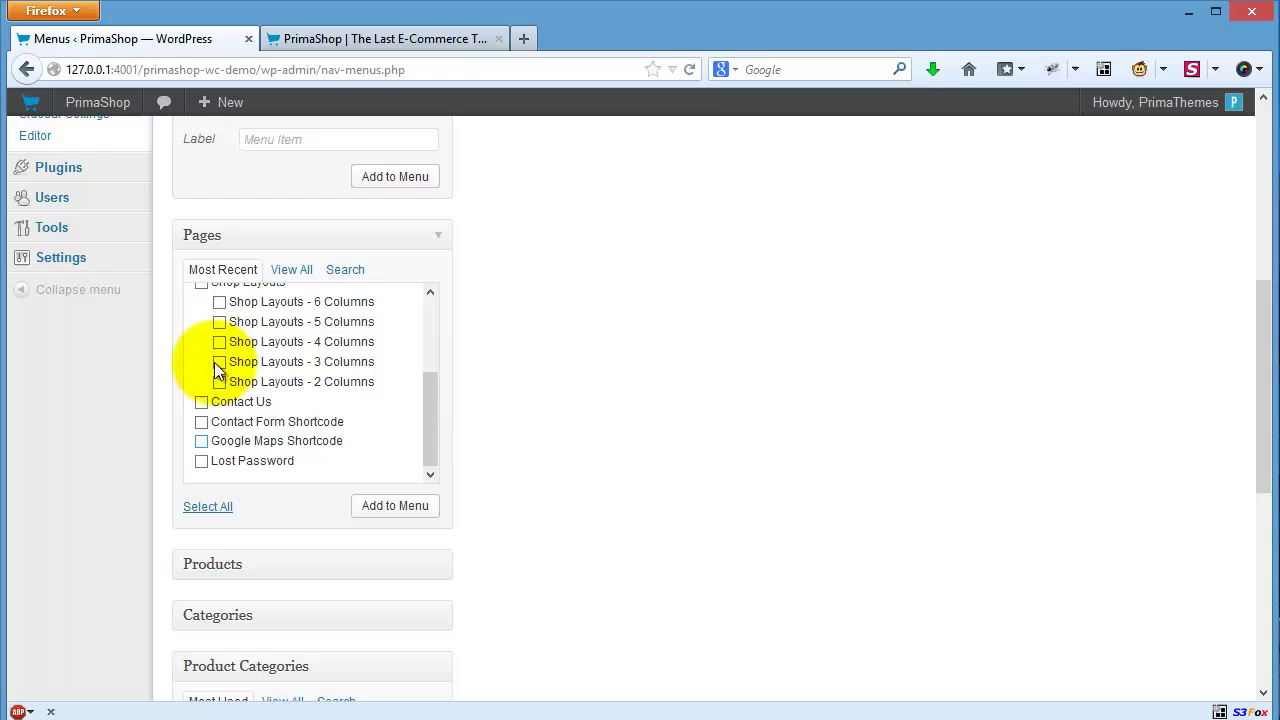
{"action": "left_click", "coordinate": [200, 401]}
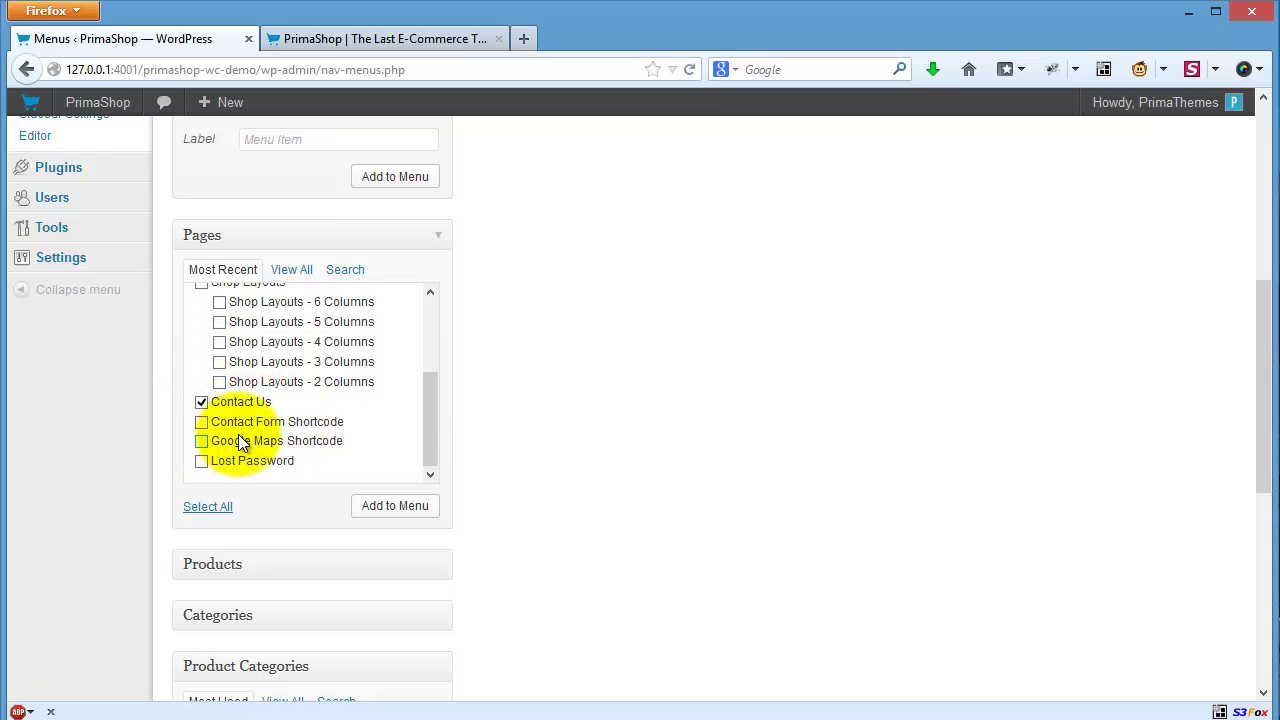
{"action": "scroll", "coordinate": [238, 434], "scroll_direction": "up", "scroll_amount": 2}
{"action": "left_click", "coordinate": [202, 402]}
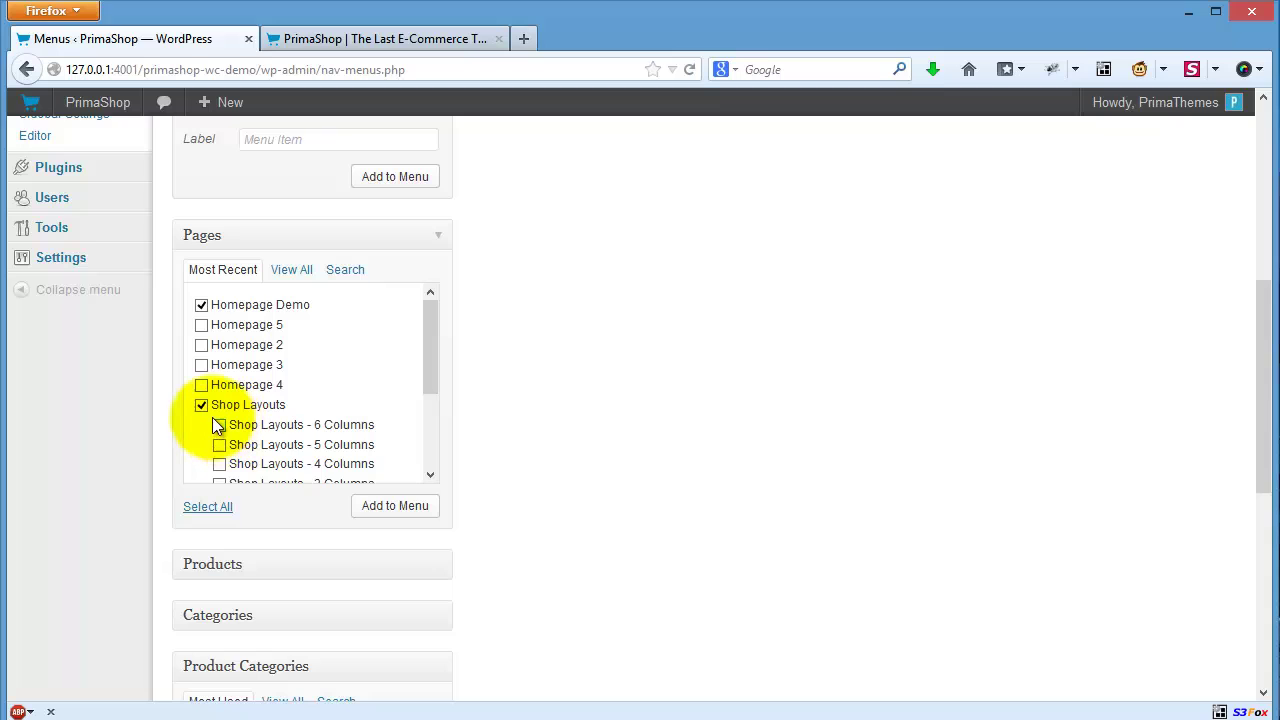
{"action": "left_click", "coordinate": [202, 406]}
{"action": "left_click", "coordinate": [201, 382]}
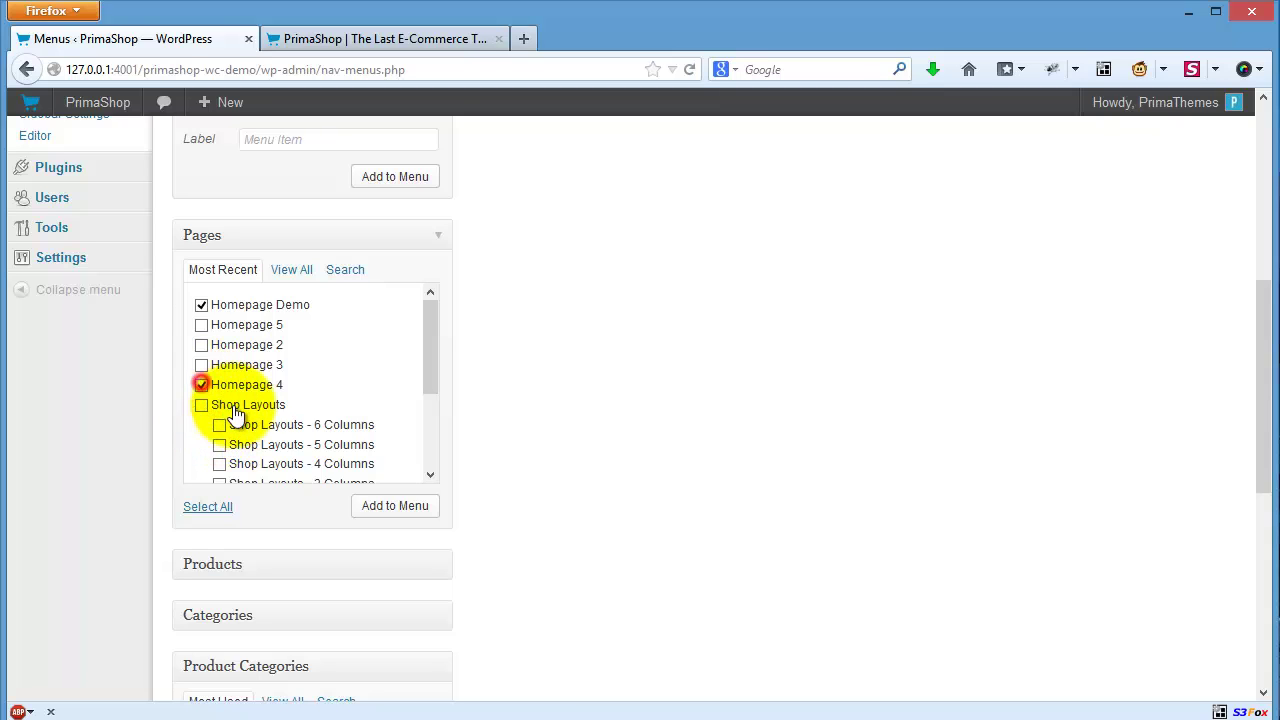
{"action": "scroll", "coordinate": [234, 410], "scroll_direction": "down", "scroll_amount": 2}
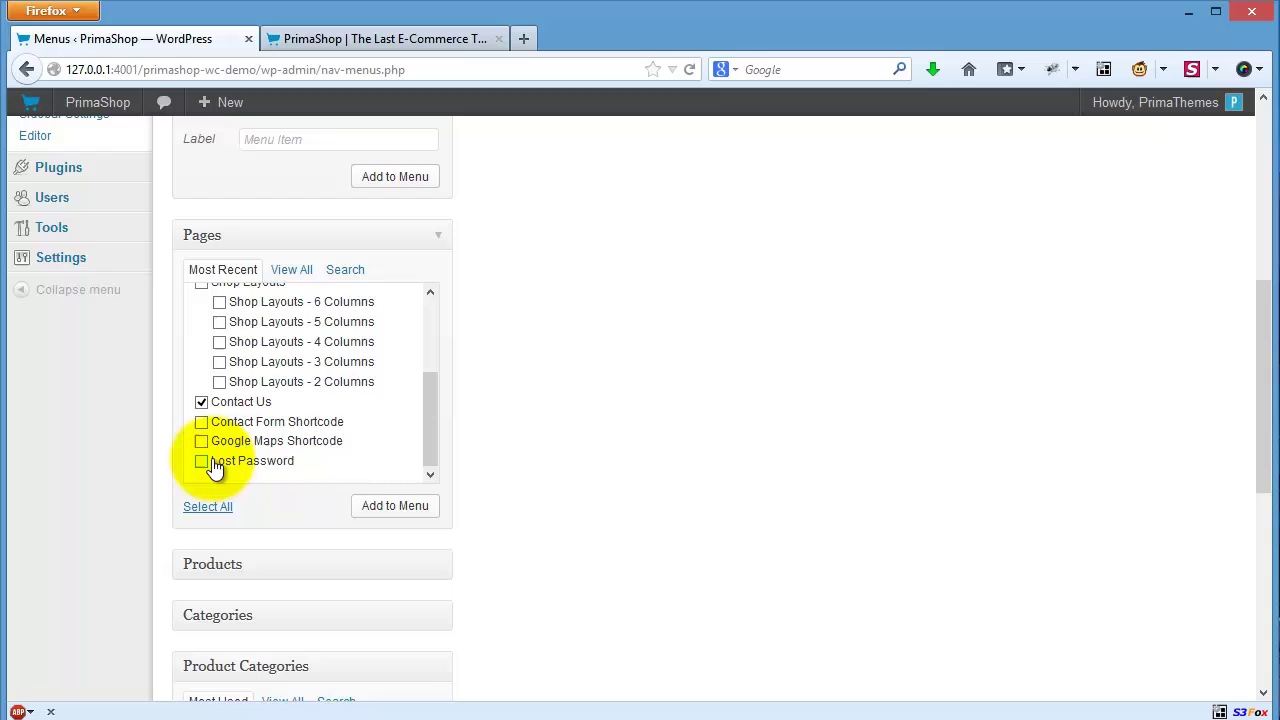
Under View All, tick Home, Blog, Cart and Contact Us and add them to Header Demo
{"action": "left_click", "coordinate": [290, 278]}
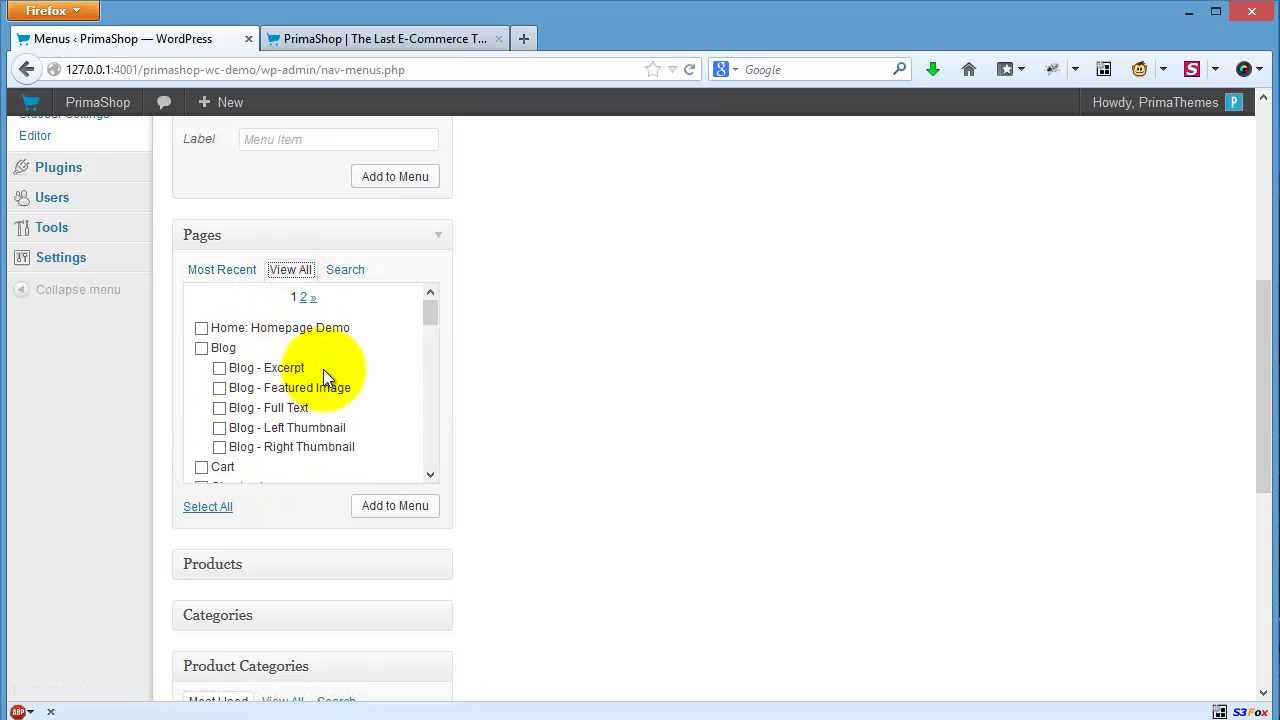
{"action": "scroll", "coordinate": [323, 369], "scroll_direction": "down", "scroll_amount": 2}
{"action": "scroll", "coordinate": [218, 431], "scroll_direction": "up", "scroll_amount": 2}
{"action": "left_click", "coordinate": [201, 425]}
{"action": "left_click", "coordinate": [201, 445]}
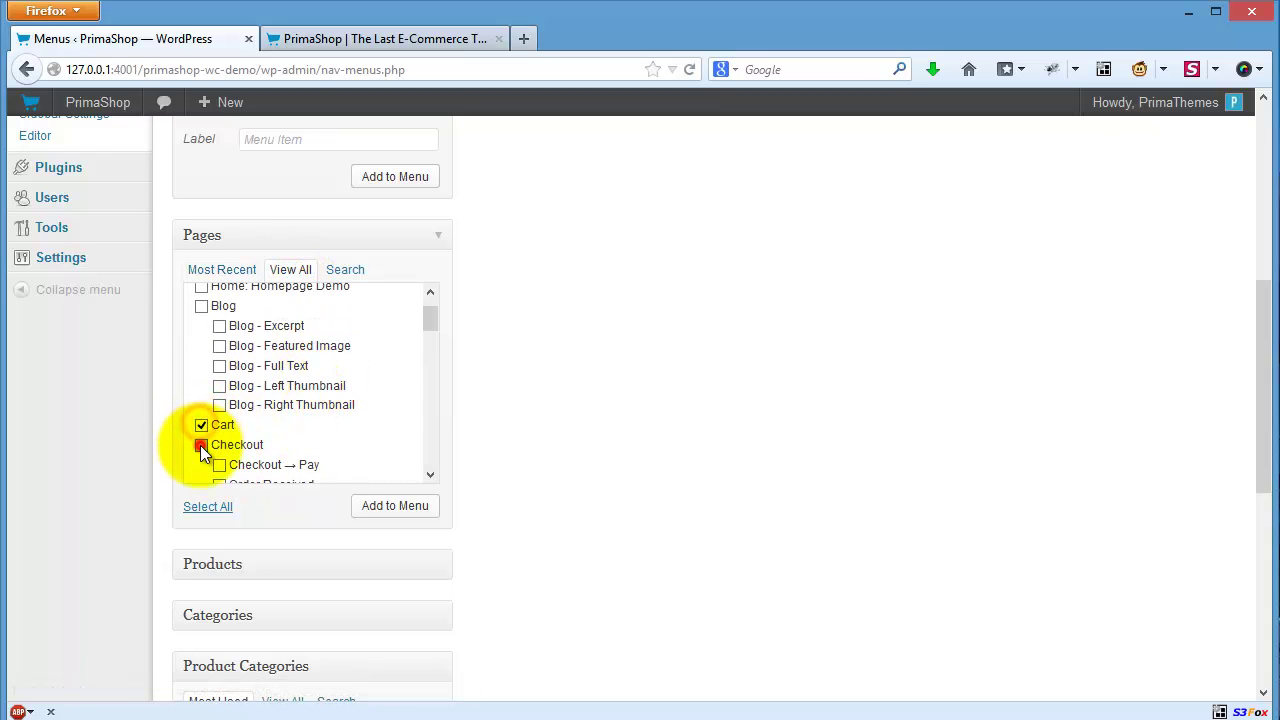
{"action": "left_click", "coordinate": [201, 445]}
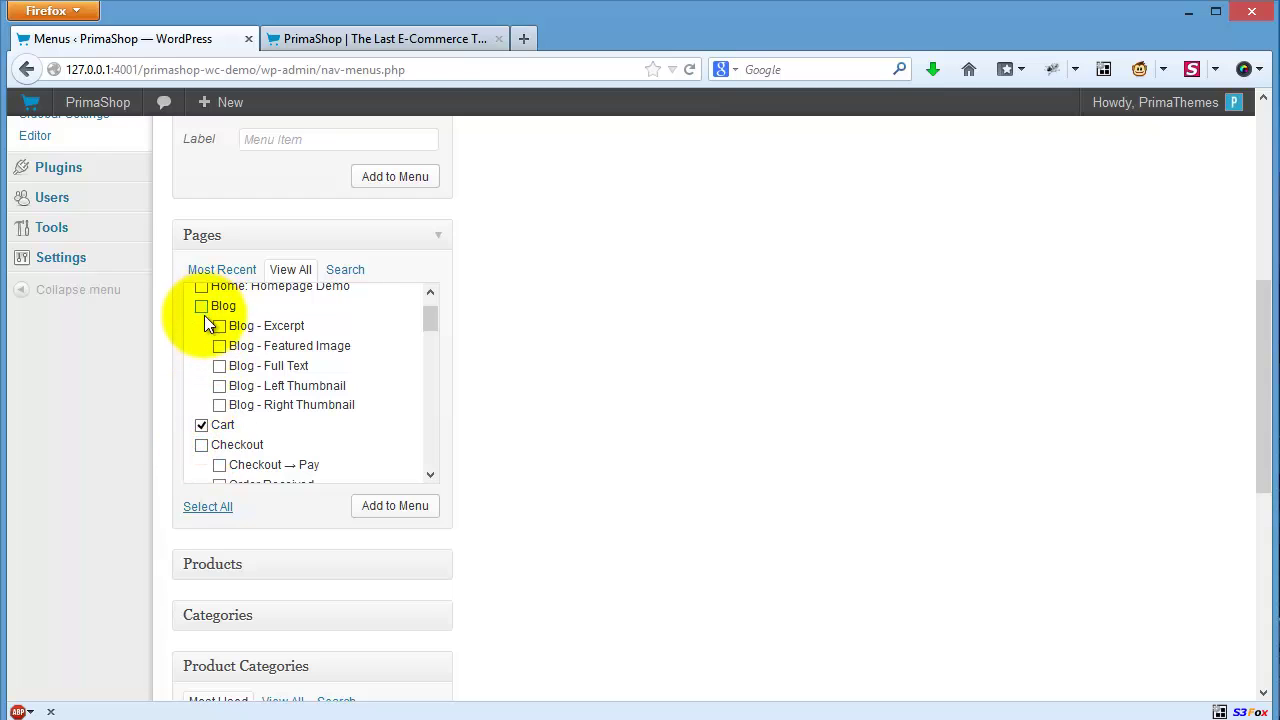
{"action": "left_click", "coordinate": [204, 291]}
{"action": "left_click", "coordinate": [202, 305]}
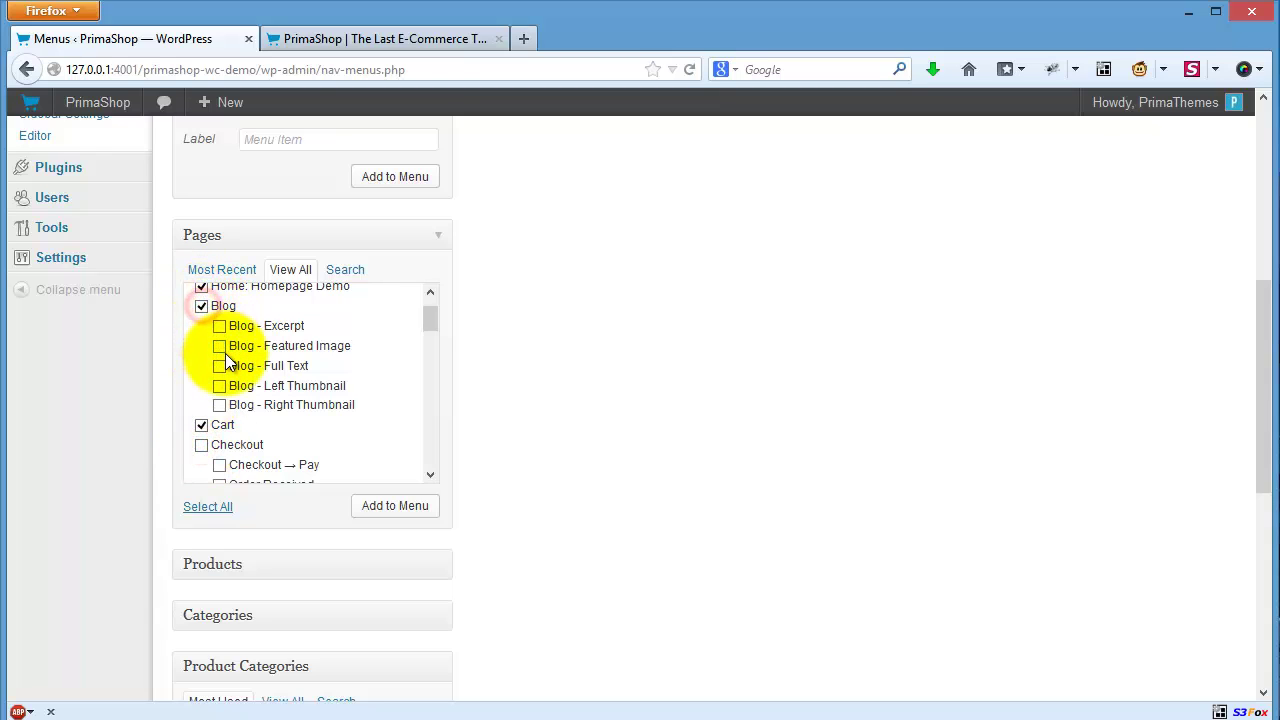
{"action": "scroll", "coordinate": [225, 353], "scroll_direction": "down", "scroll_amount": 3}
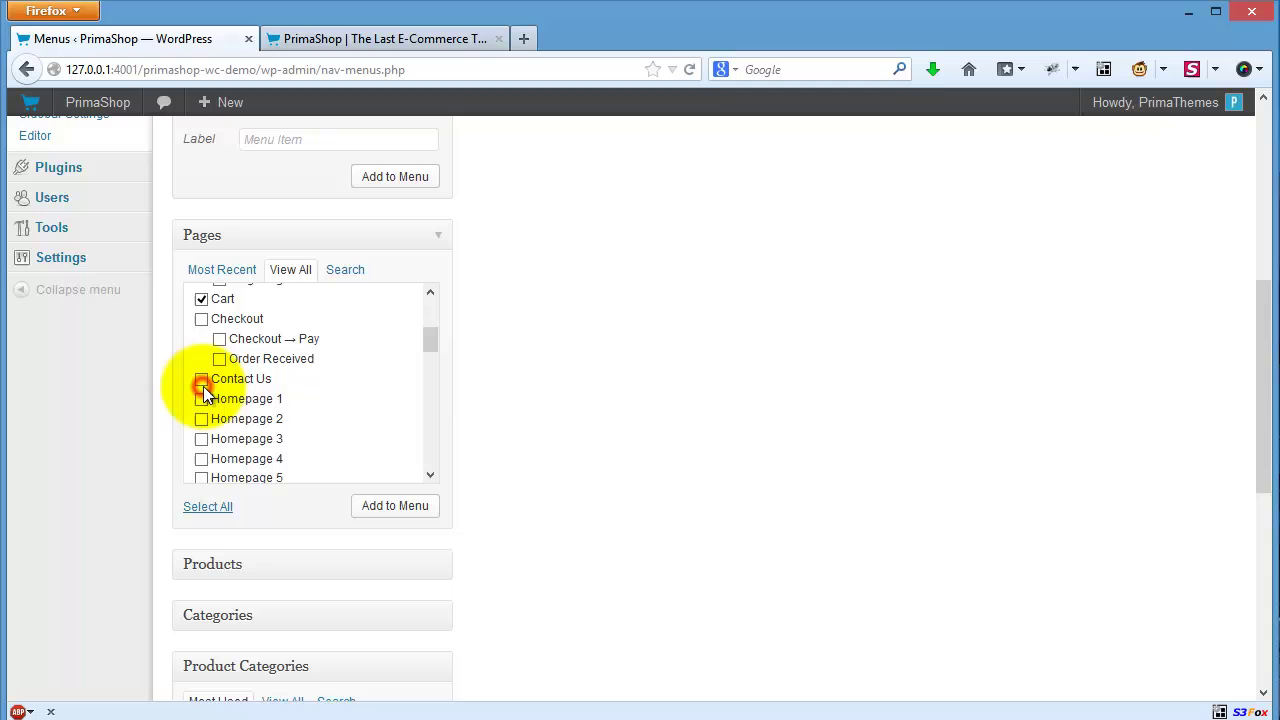
{"action": "left_click", "coordinate": [203, 381]}
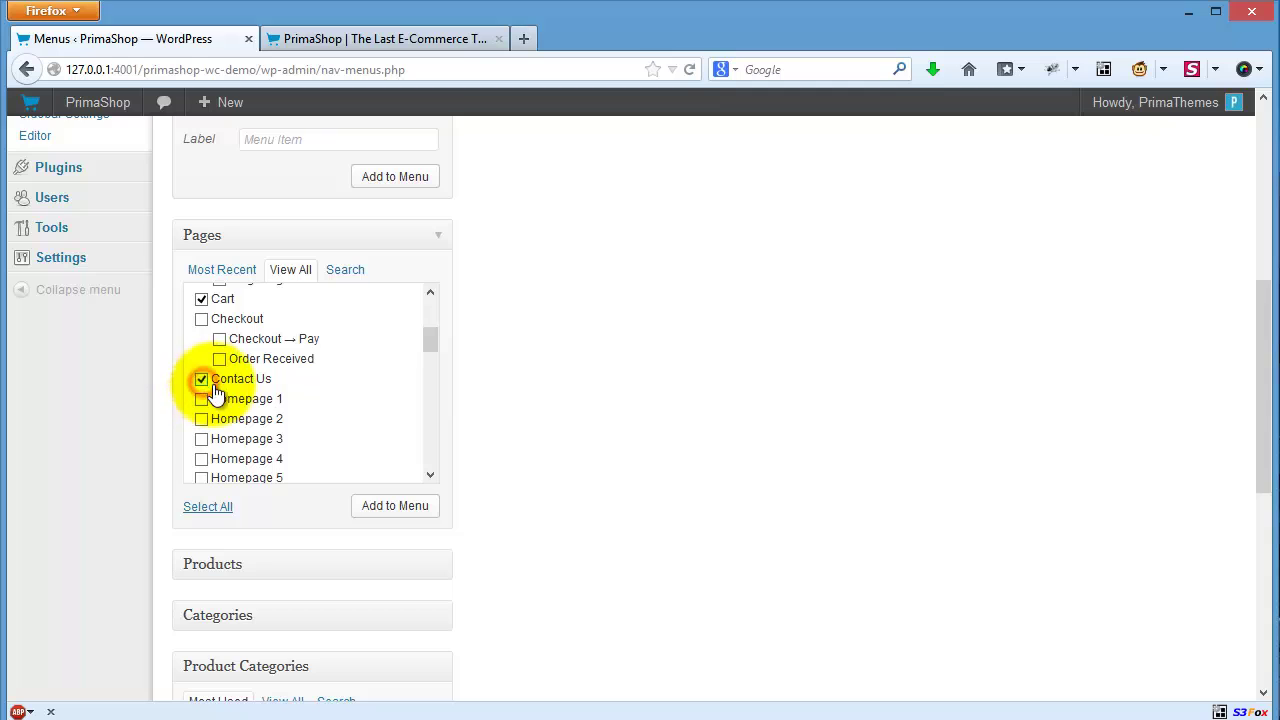
{"action": "left_click", "coordinate": [397, 517]}
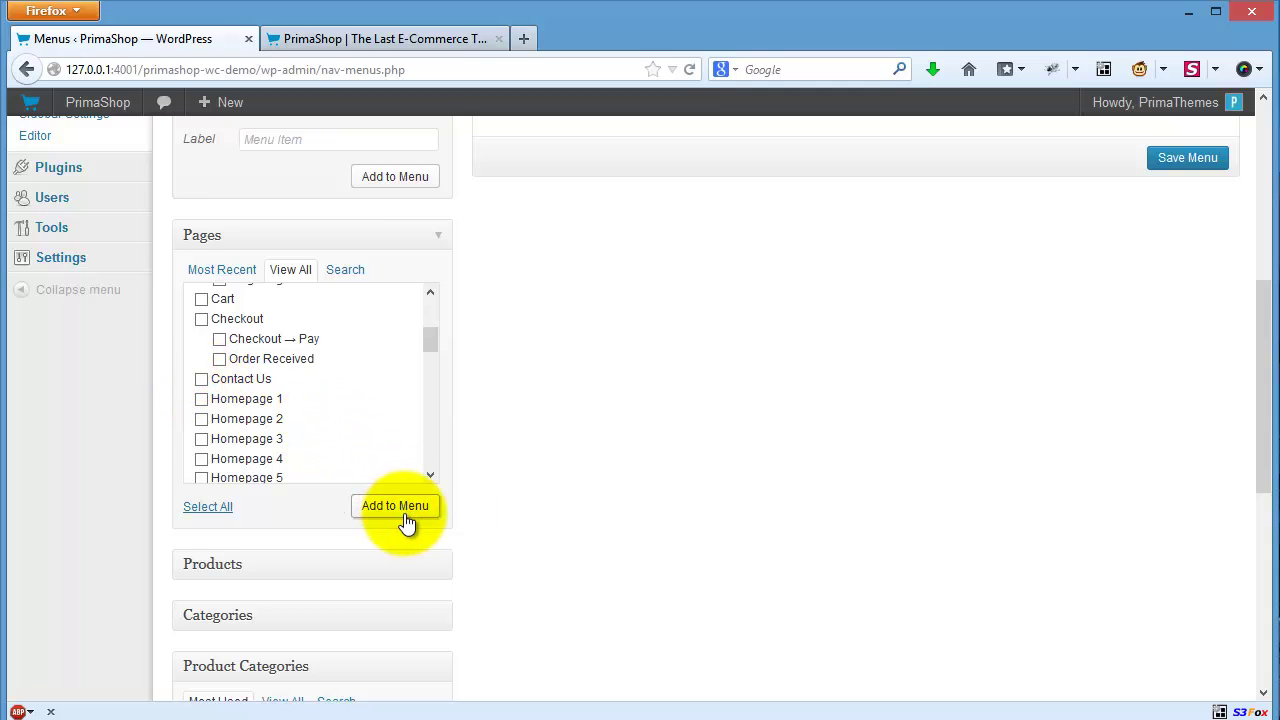
Save Header Demo and assign it to the Header Menu theme location
{"action": "scroll", "coordinate": [602, 513], "scroll_direction": "up", "scroll_amount": 8}
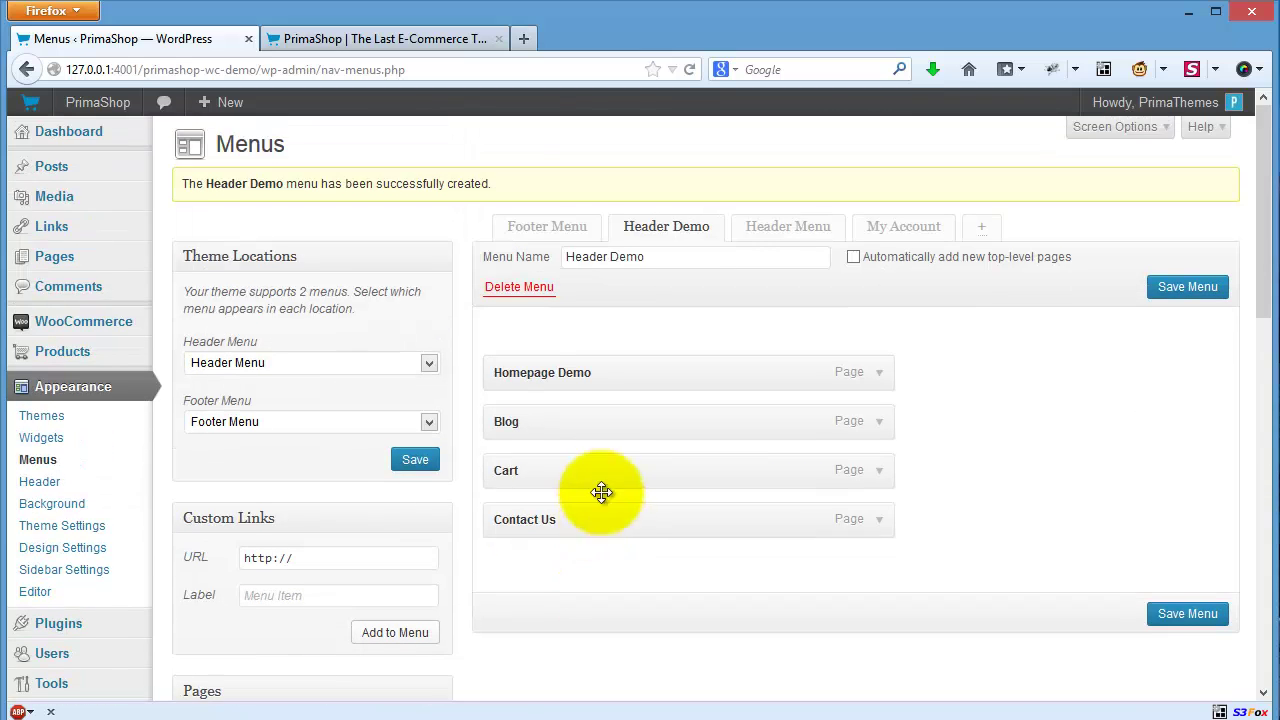
{"action": "left_click", "coordinate": [1203, 617]}
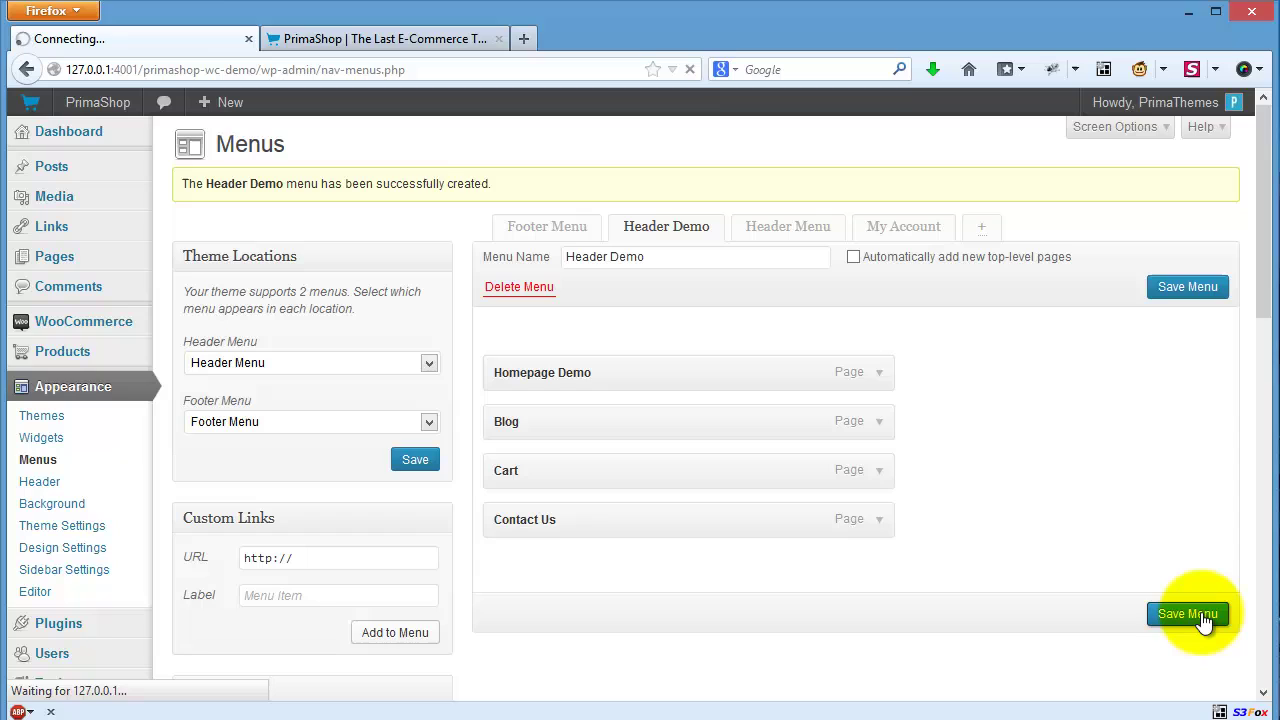
{"action": "left_click", "coordinate": [272, 361]}
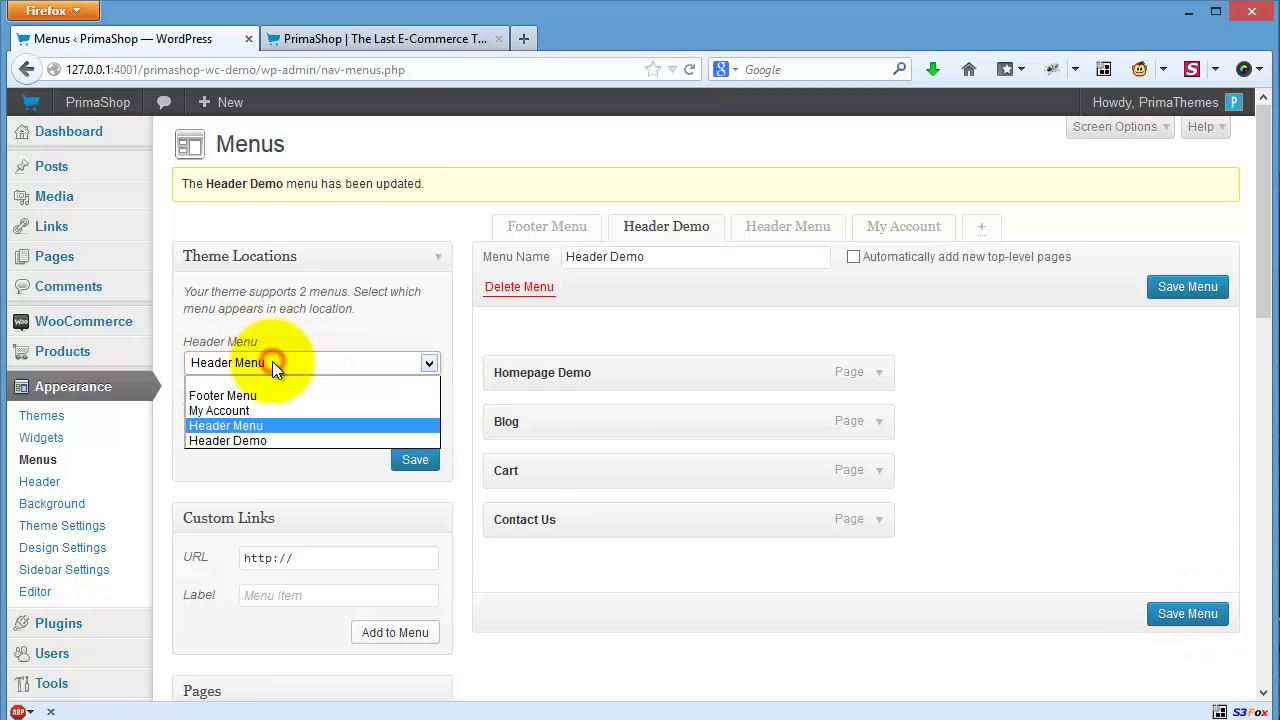
{"action": "left_click", "coordinate": [263, 440]}
{"action": "left_click", "coordinate": [415, 466]}
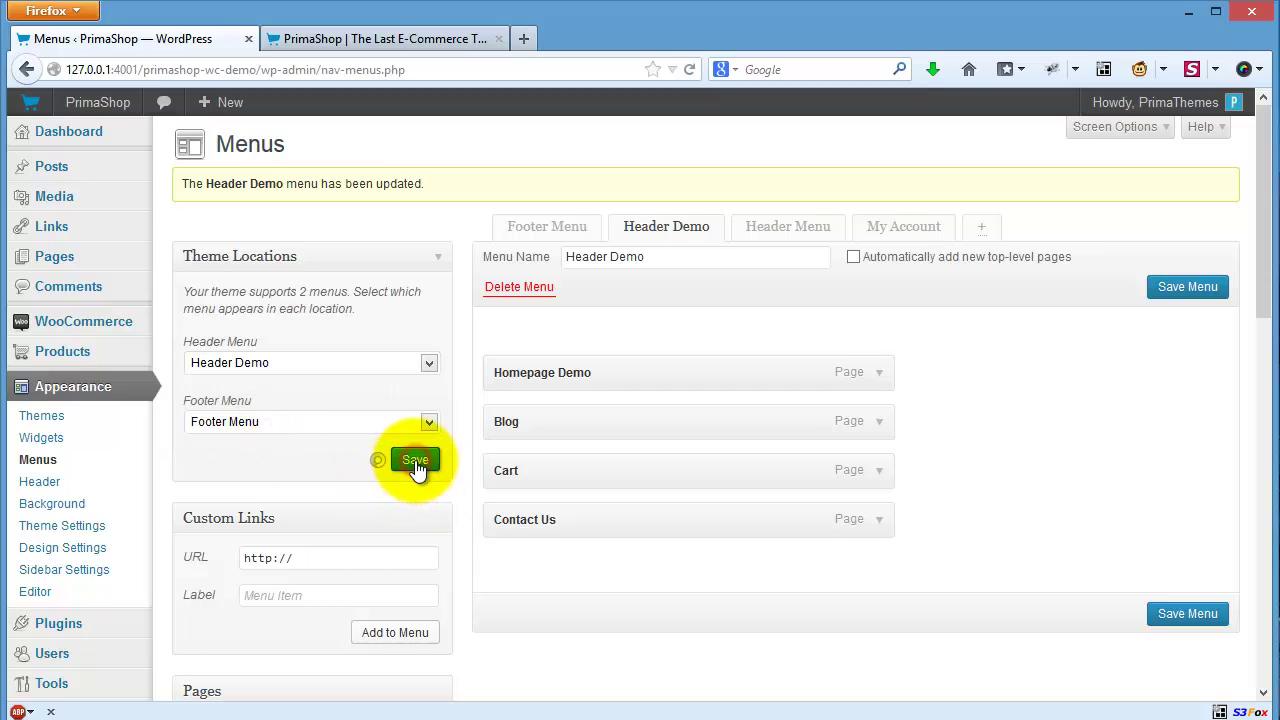
Reload the storefront to view the Homepage Demo, Blog, Cart, Contact Us header menu
{"action": "left_click", "coordinate": [398, 36]}
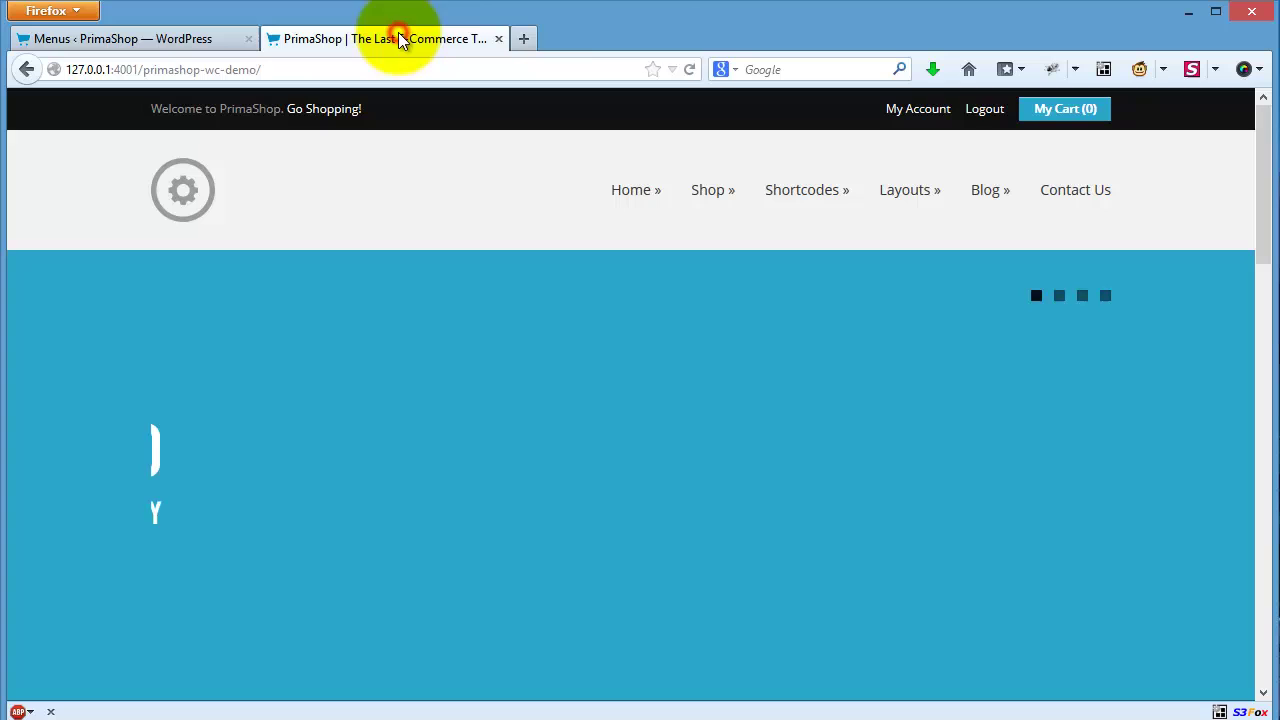
{"action": "left_click", "coordinate": [694, 70]}
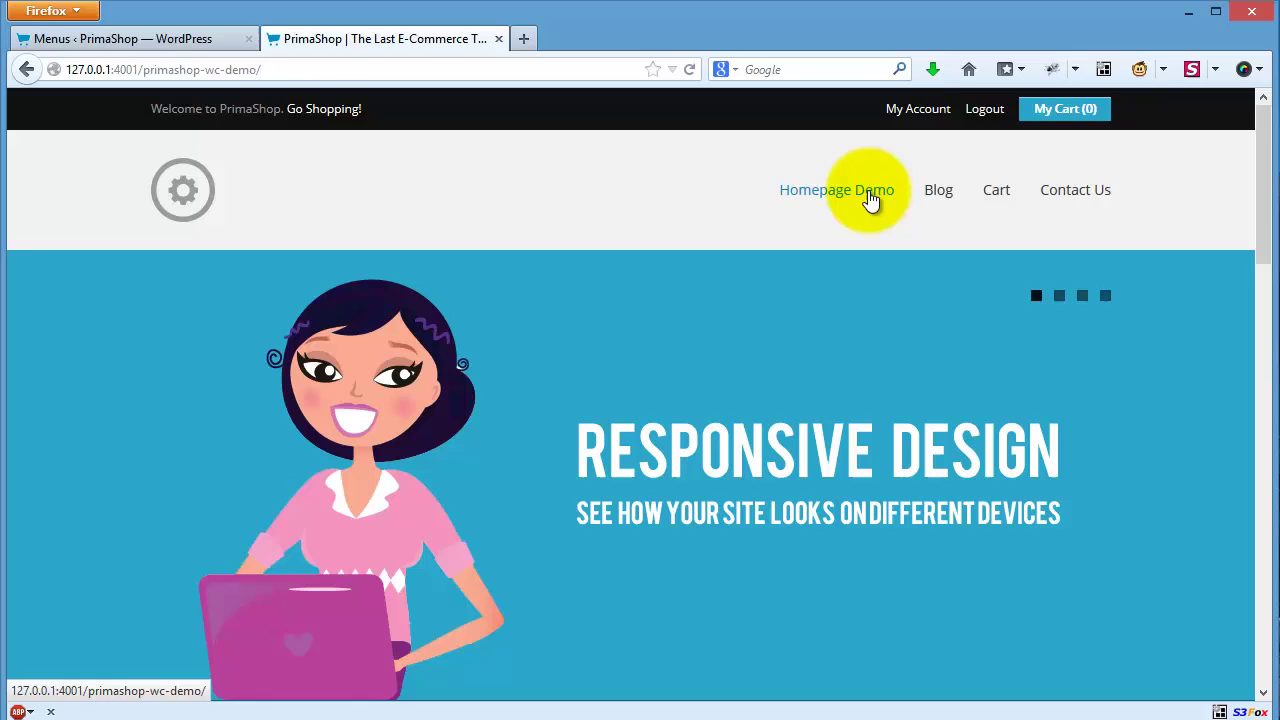
Rename the Homepage Demo menu item's navigation label to 'Home' and save the menu
{"action": "left_click", "coordinate": [165, 38]}
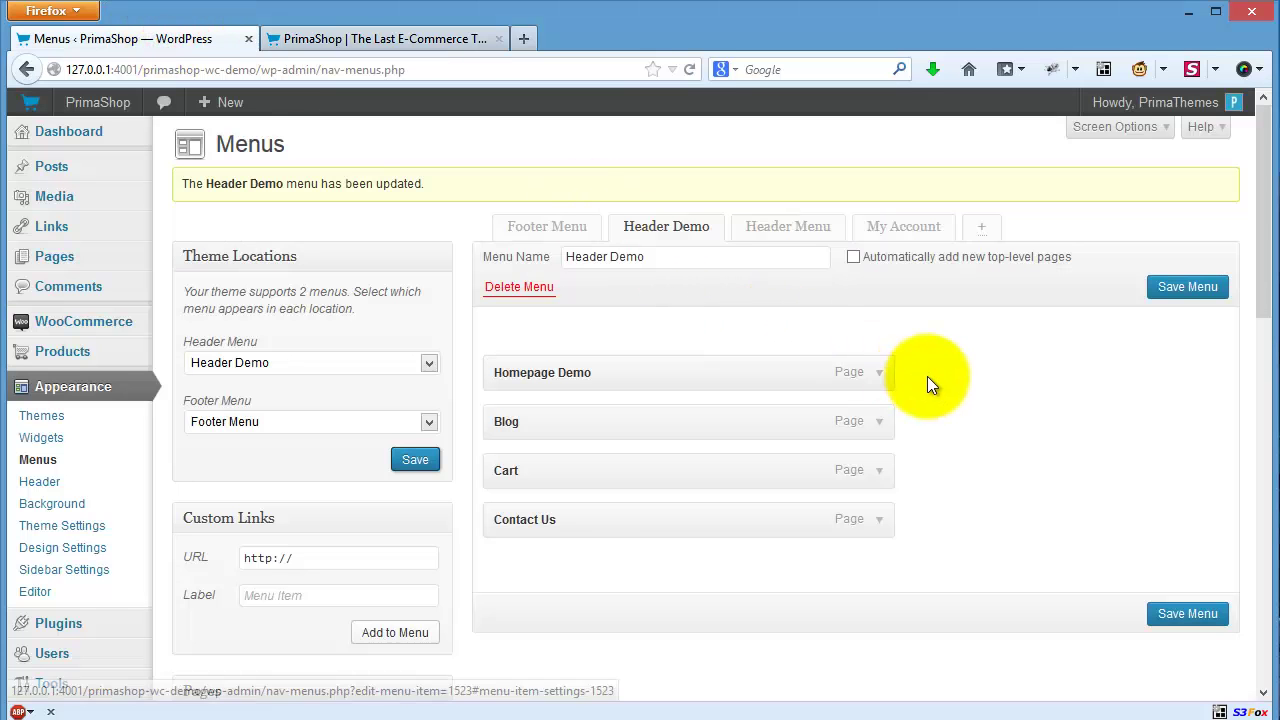
{"action": "left_click", "coordinate": [886, 384]}
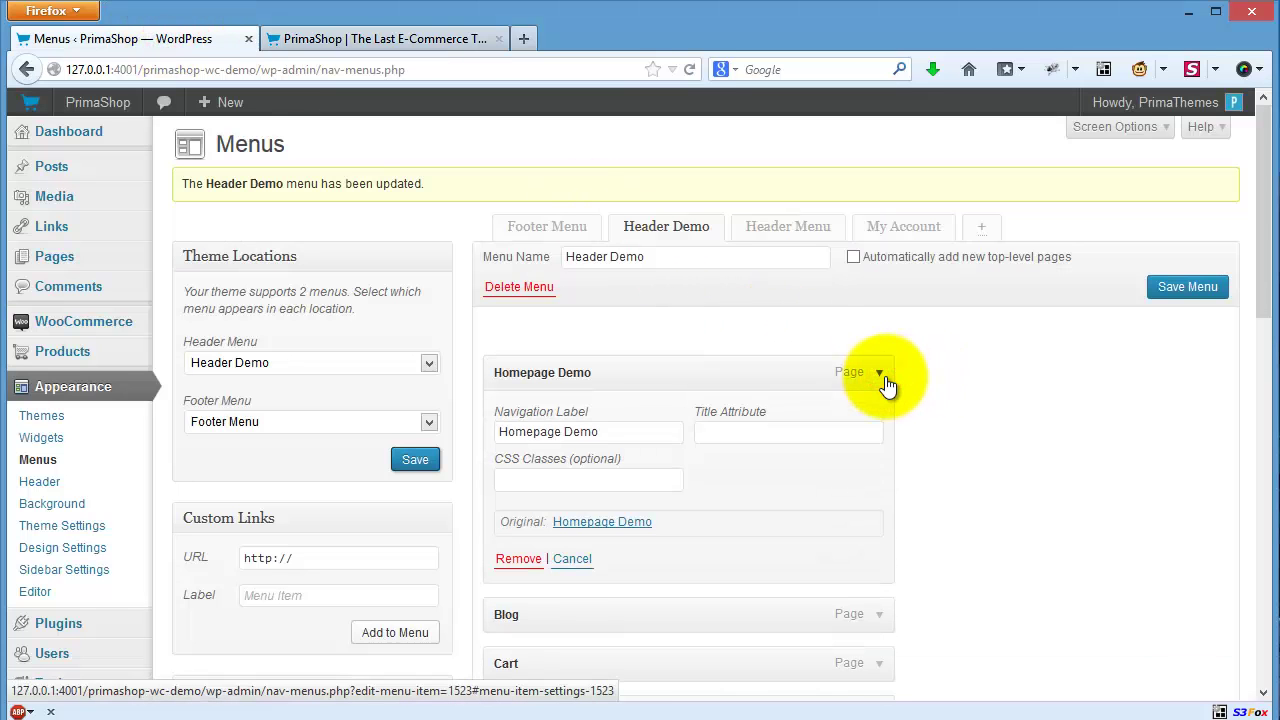
{"action": "left_click_drag", "start_coordinate": [628, 432], "coordinate": [437, 431]}
{"action": "type", "text": "Home"}
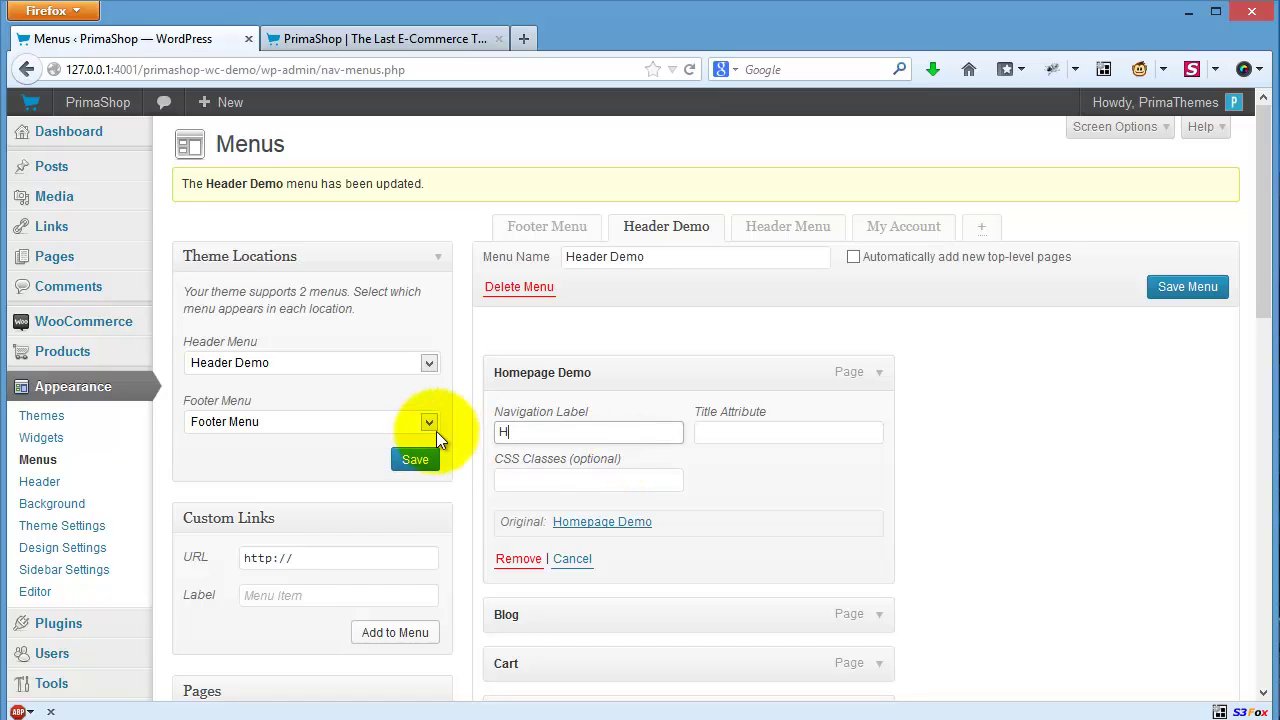
{"action": "left_click", "coordinate": [1188, 292]}
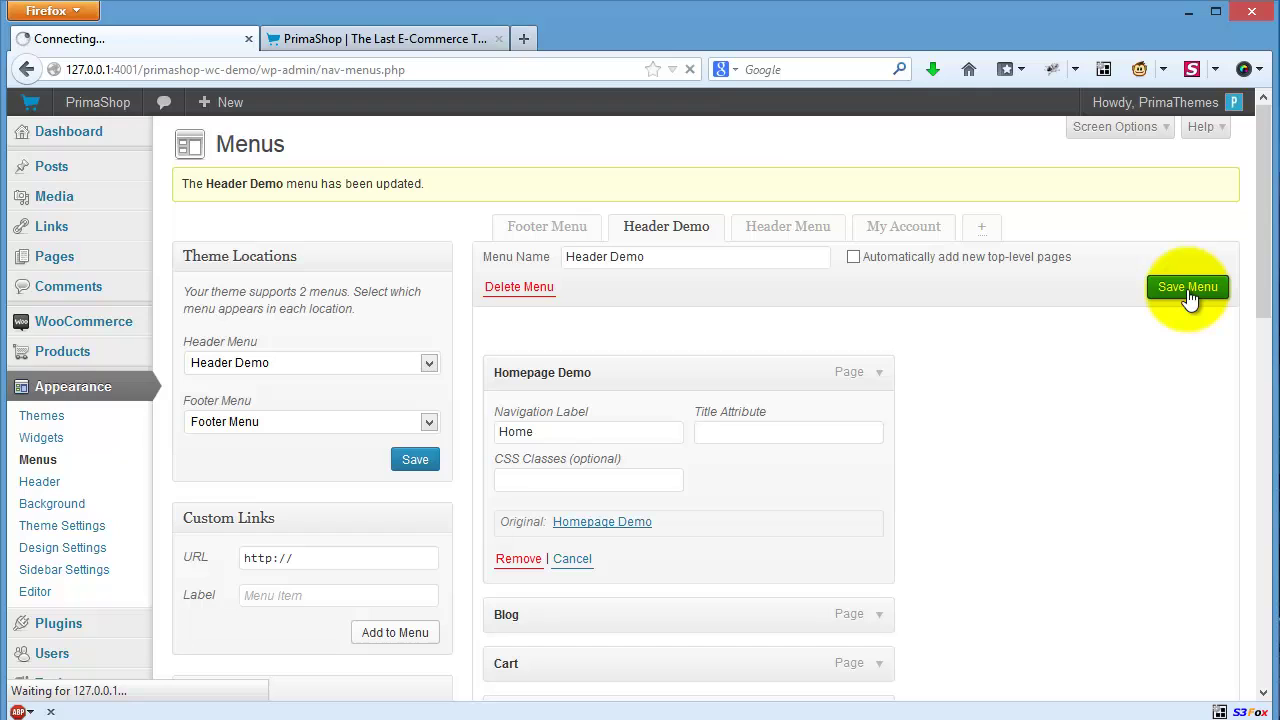
{"action": "left_click", "coordinate": [435, 40]}
Reload the storefront to confirm the Home label, then return to the Menus editor
{"action": "left_click", "coordinate": [688, 69]}
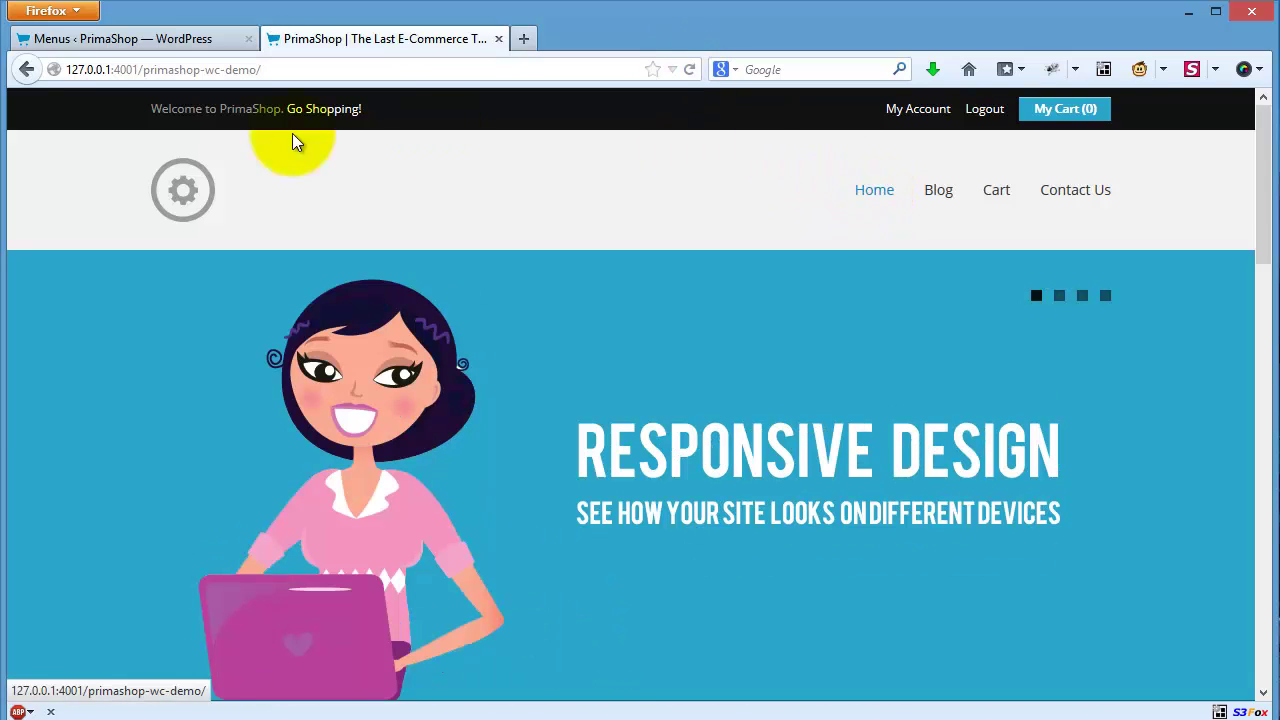
{"action": "left_click", "coordinate": [112, 40]}
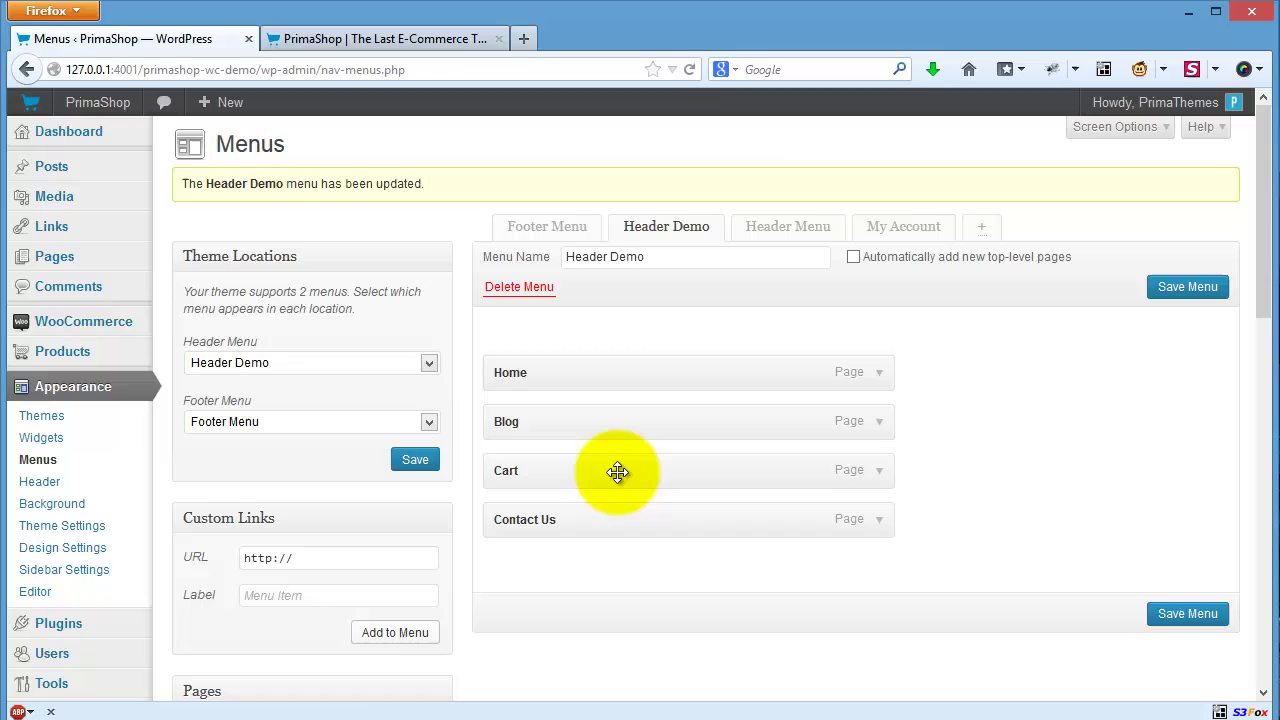
Add the Checkout page to the Header Demo menu from the full Pages list
{"action": "scroll", "coordinate": [657, 560], "scroll_direction": "down", "scroll_amount": 4}
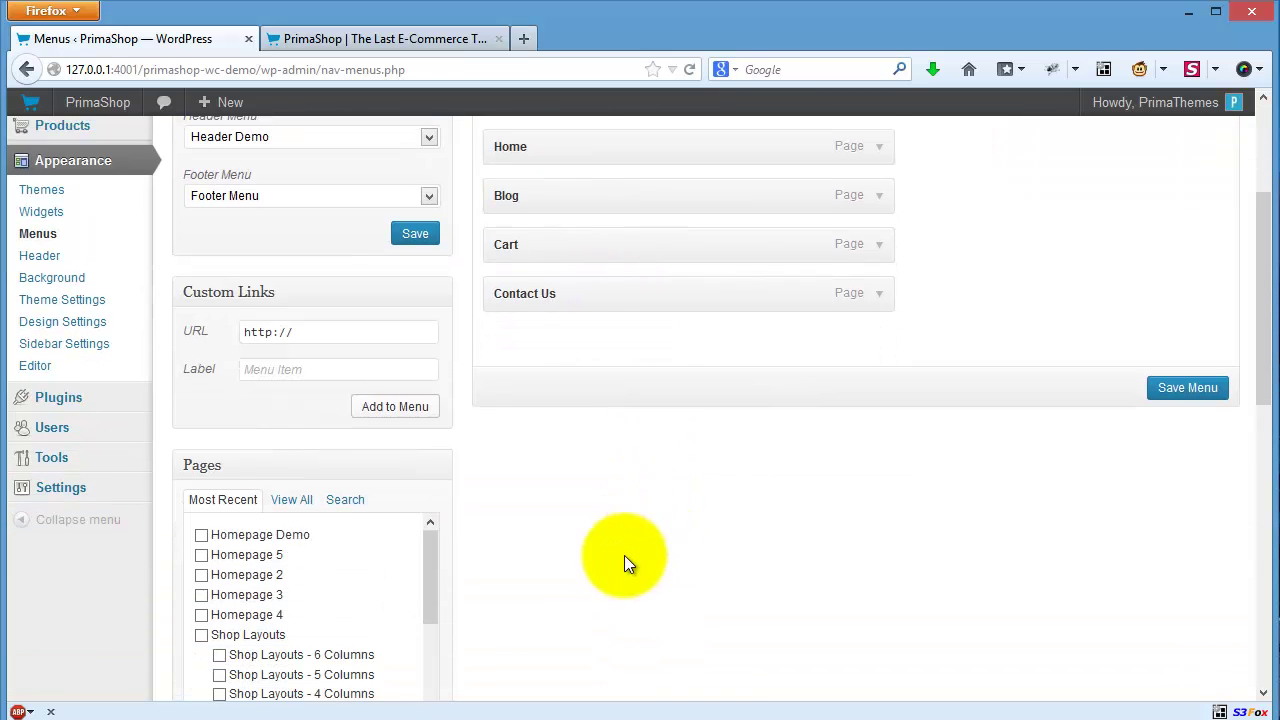
{"action": "left_click", "coordinate": [290, 497]}
{"action": "scroll", "coordinate": [352, 553], "scroll_direction": "down", "scroll_amount": 3}
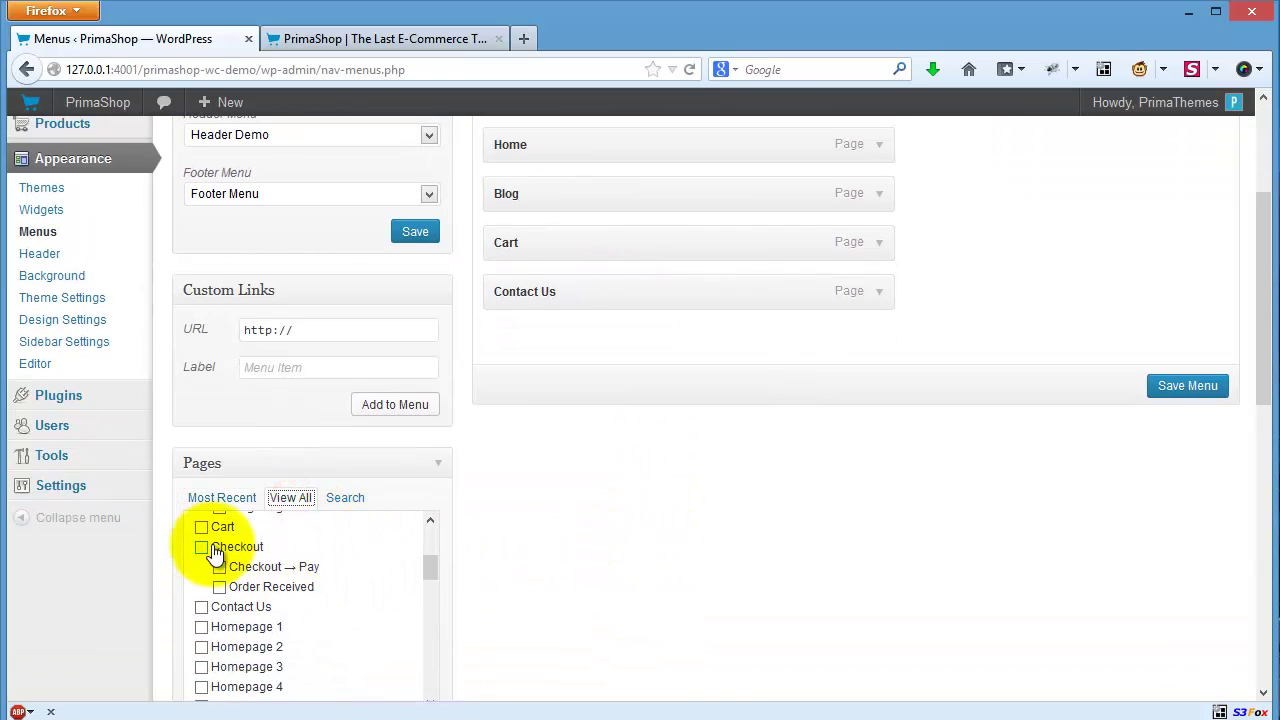
{"action": "left_click", "coordinate": [201, 547]}
{"action": "scroll", "coordinate": [390, 574], "scroll_direction": "down", "scroll_amount": 3}
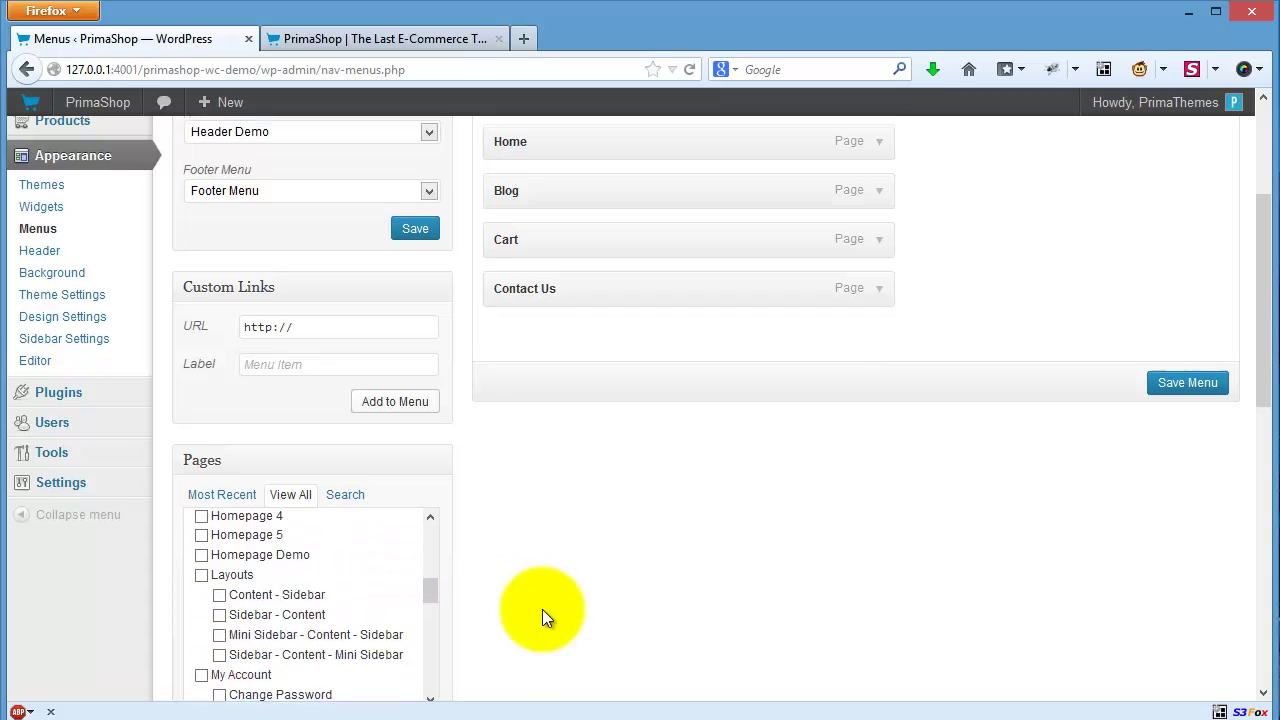
{"action": "scroll", "coordinate": [542, 609], "scroll_direction": "down", "scroll_amount": 8}
{"action": "scroll", "coordinate": [480, 522], "scroll_direction": "up", "scroll_amount": 4}
{"action": "left_click", "coordinate": [395, 510]}
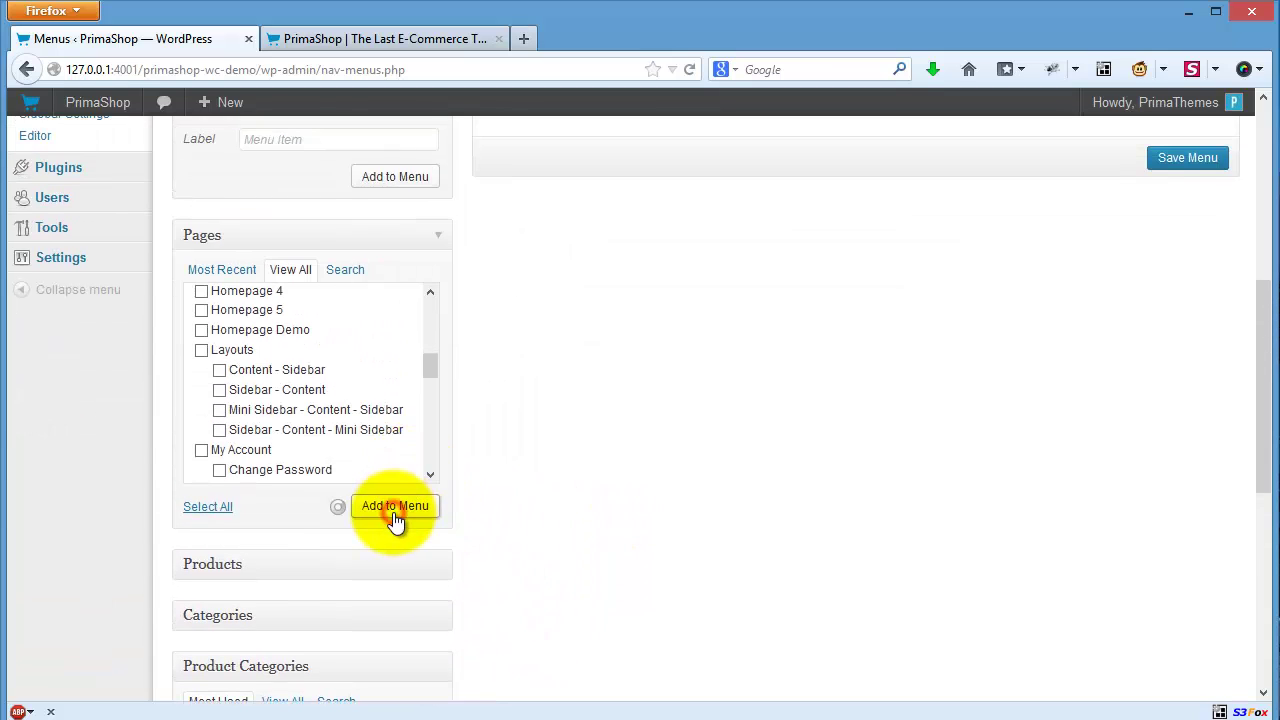
Nest Checkout as a sub-item under Cart and save the menu
{"action": "scroll", "coordinate": [573, 560], "scroll_direction": "up", "scroll_amount": 6}
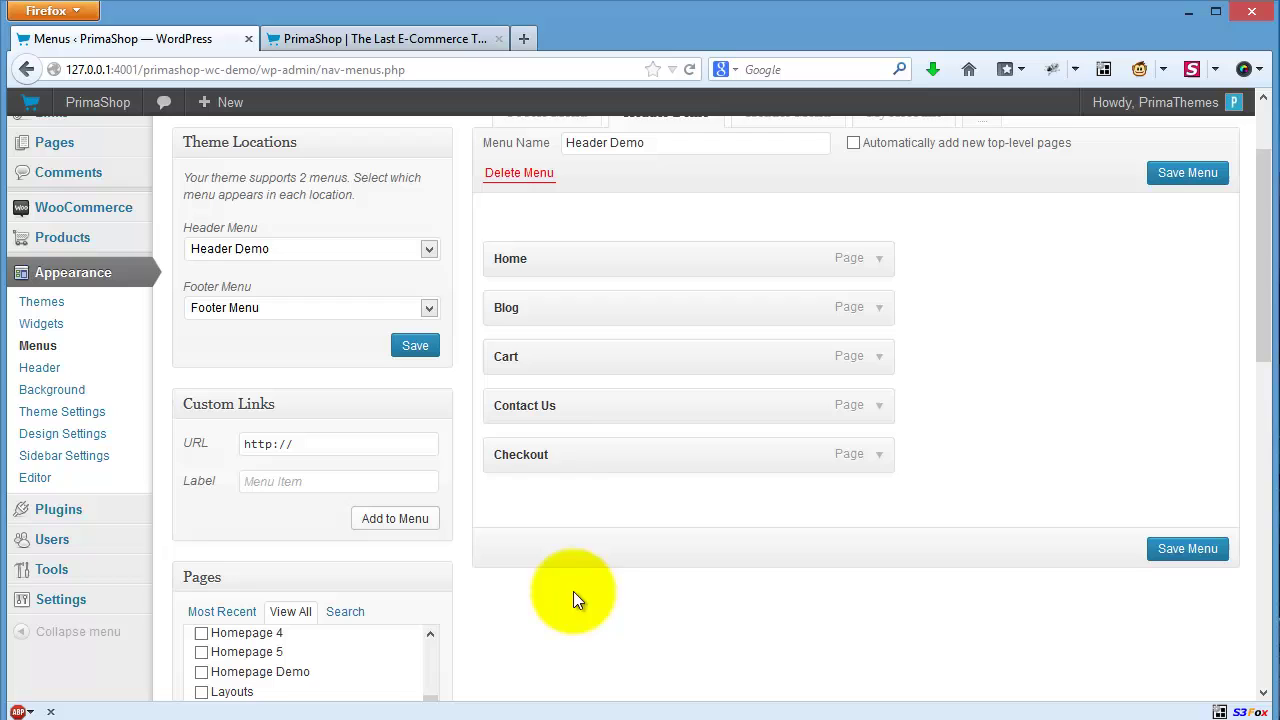
{"action": "left_click_drag", "start_coordinate": [563, 457], "coordinate": [551, 394]}
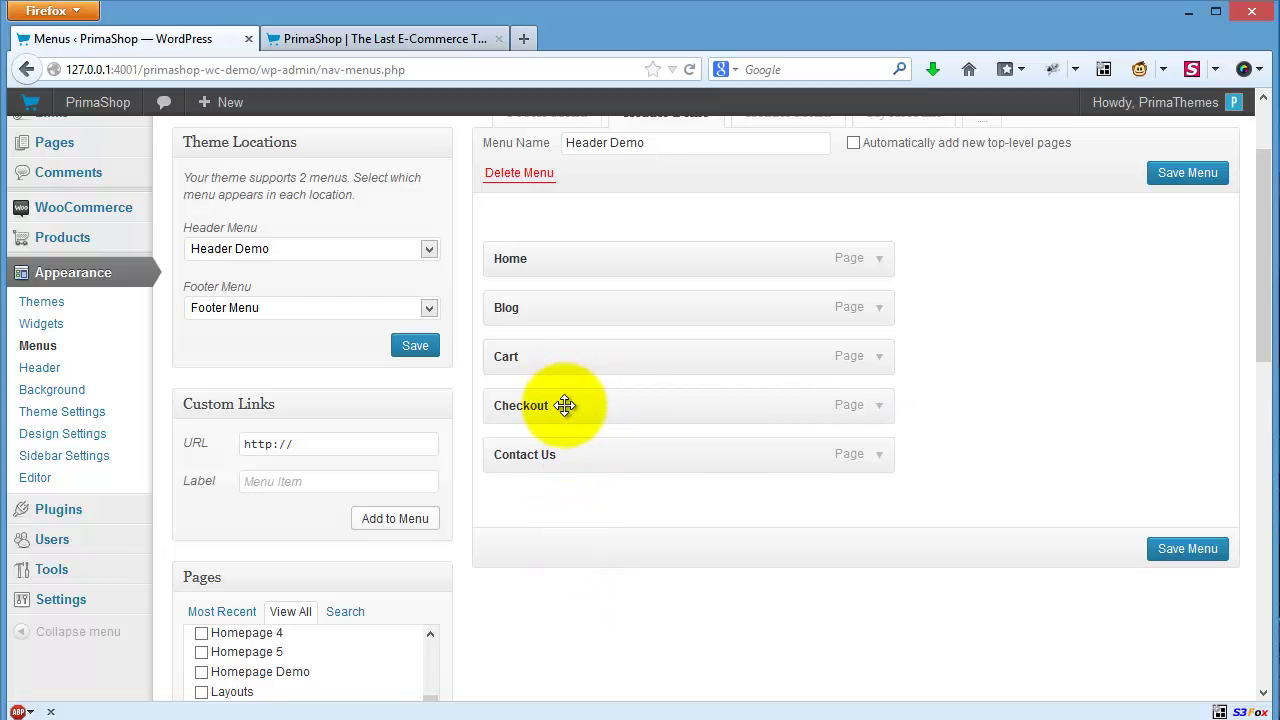
{"action": "left_click", "coordinate": [506, 408]}
{"action": "left_click_drag", "start_coordinate": [506, 408], "coordinate": [545, 405]}
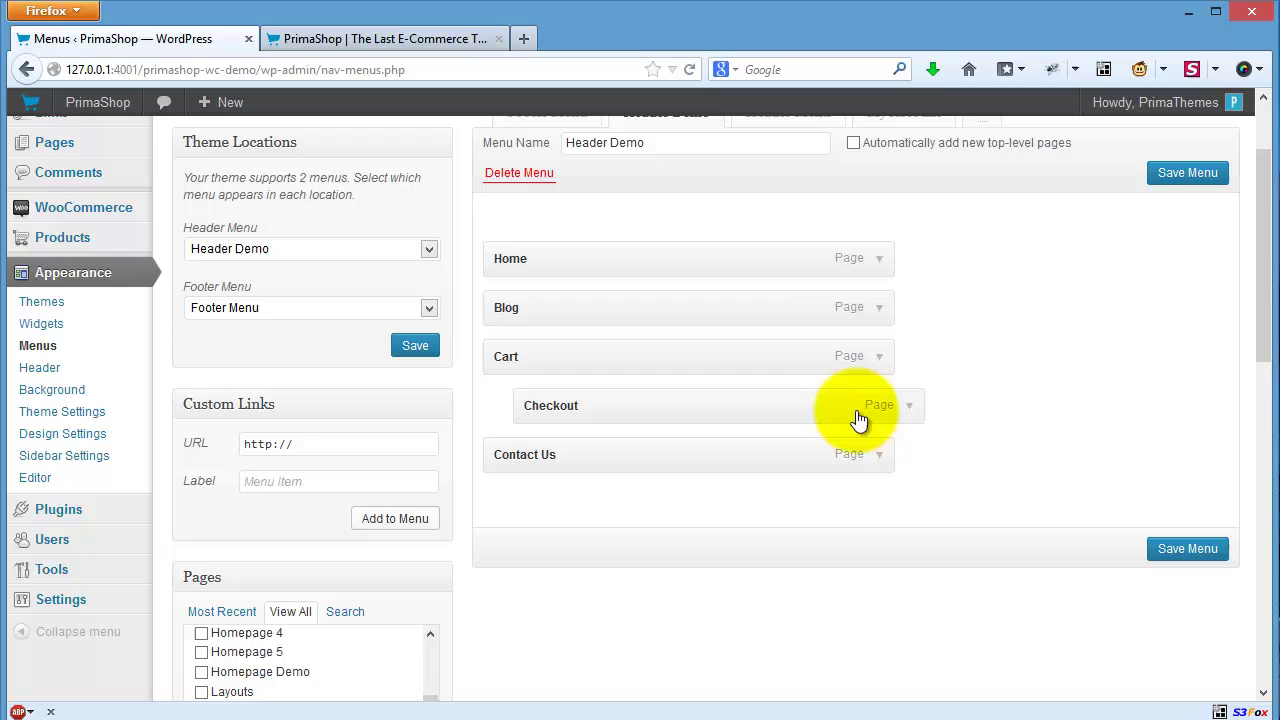
{"action": "left_click", "coordinate": [1192, 552]}
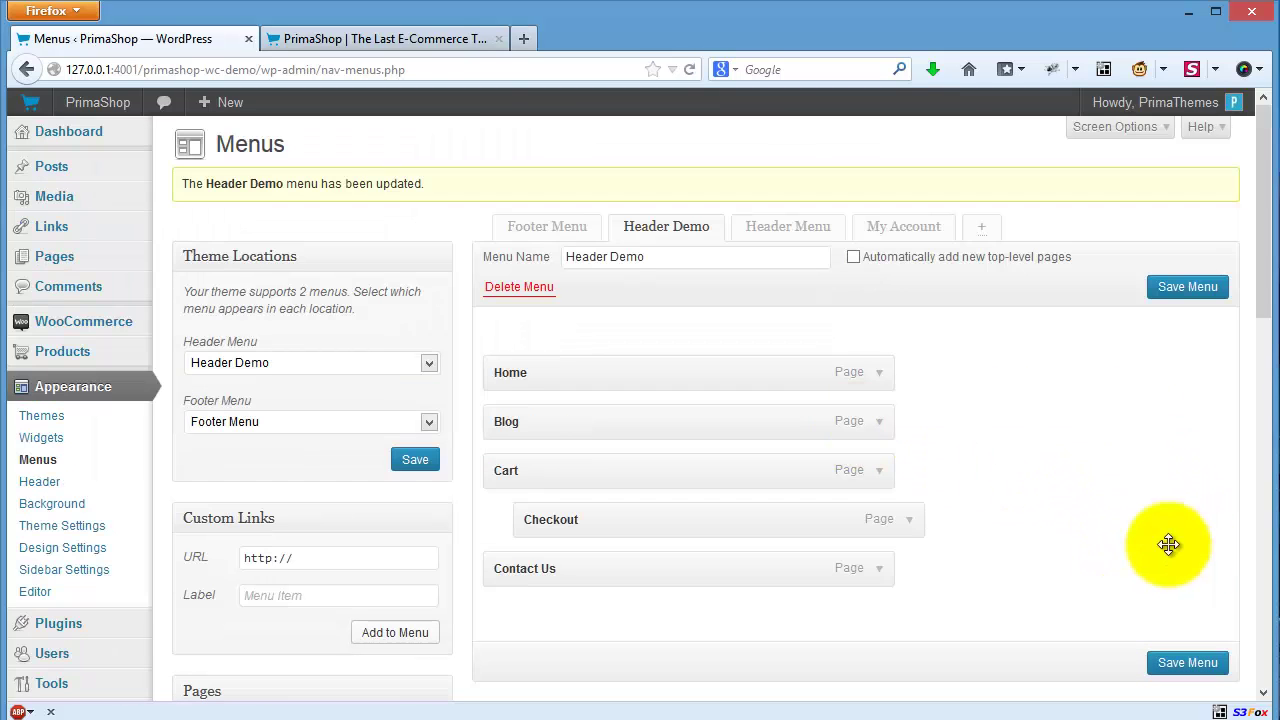
{"action": "left_click", "coordinate": [426, 37]}
{"action": "left_click", "coordinate": [688, 69]}
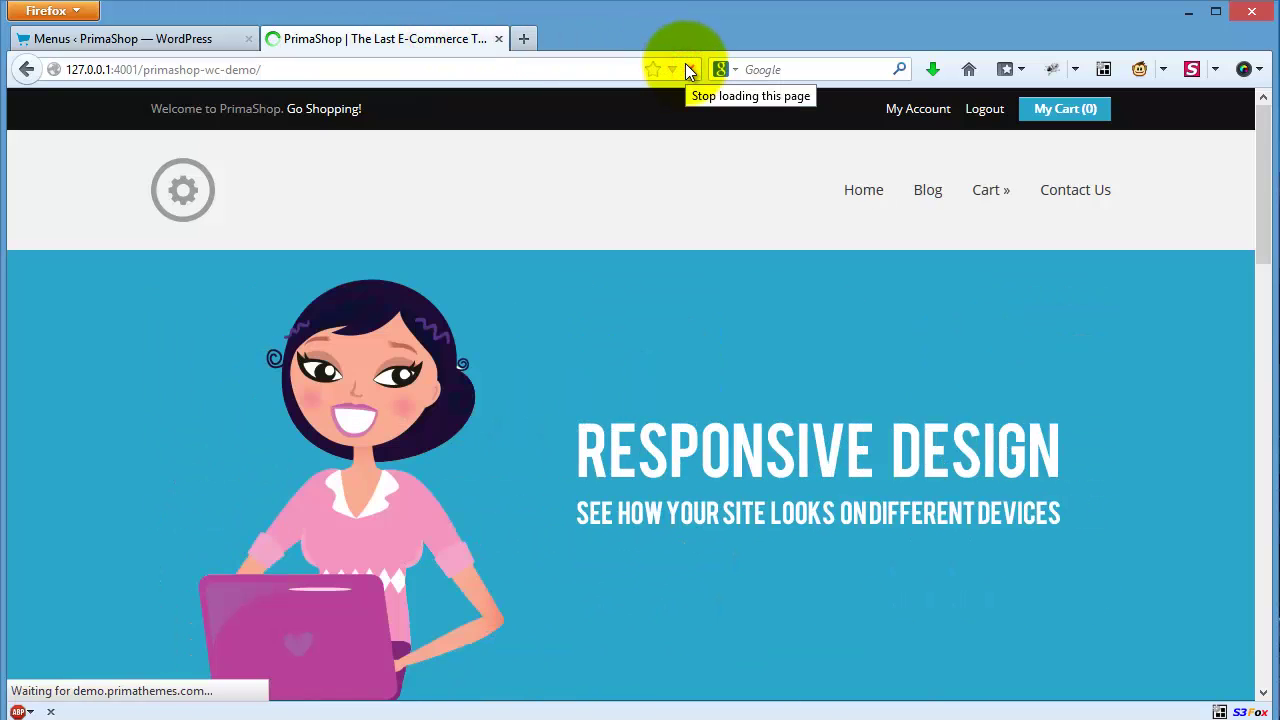
{"action": "mouse_move", "coordinate": [1000, 198]}
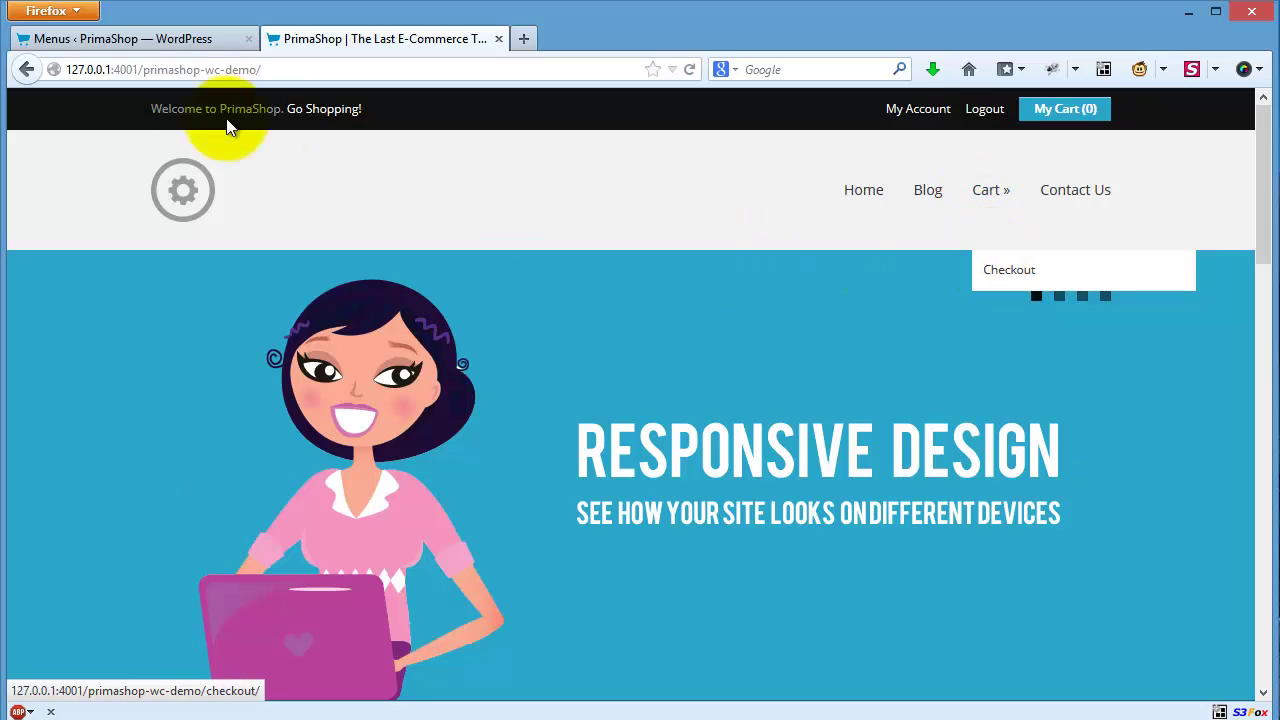
{"action": "left_click", "coordinate": [159, 43]}
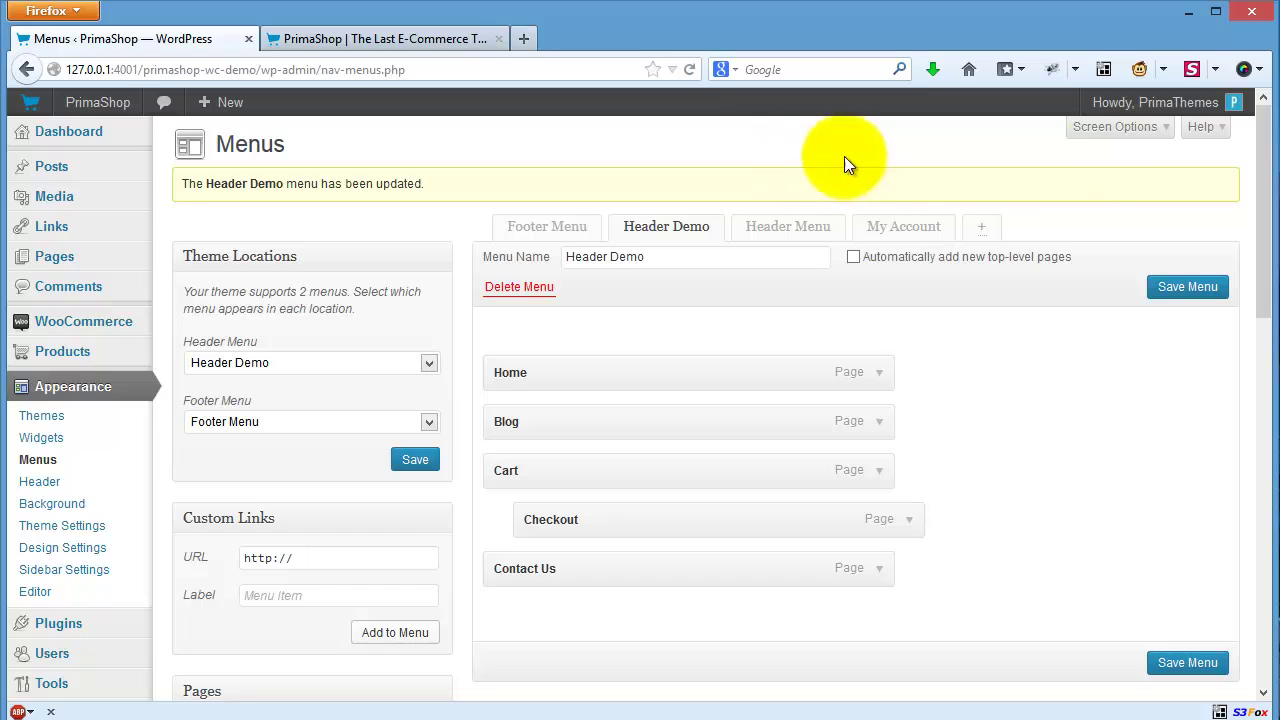
Enable the Product Categories box in the Menus page screen options
{"action": "left_click", "coordinate": [1160, 136]}
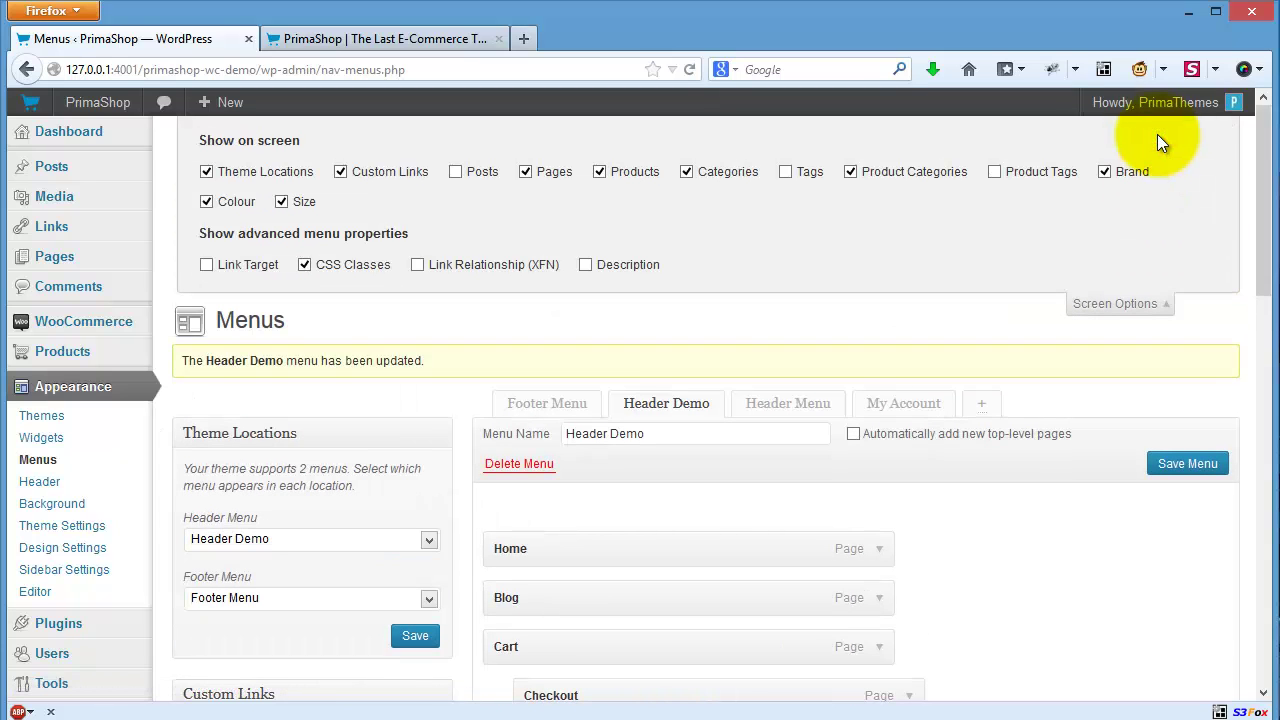
{"action": "left_click", "coordinate": [850, 172]}
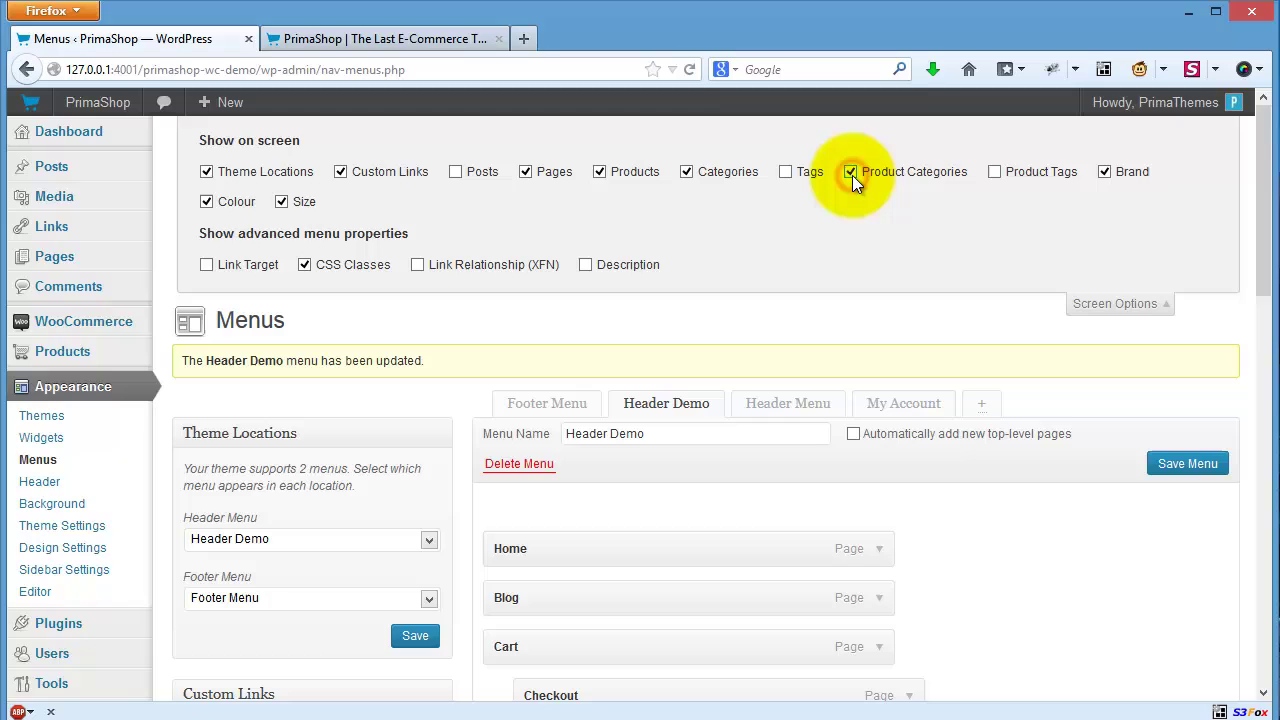
{"action": "left_click", "coordinate": [850, 172]}
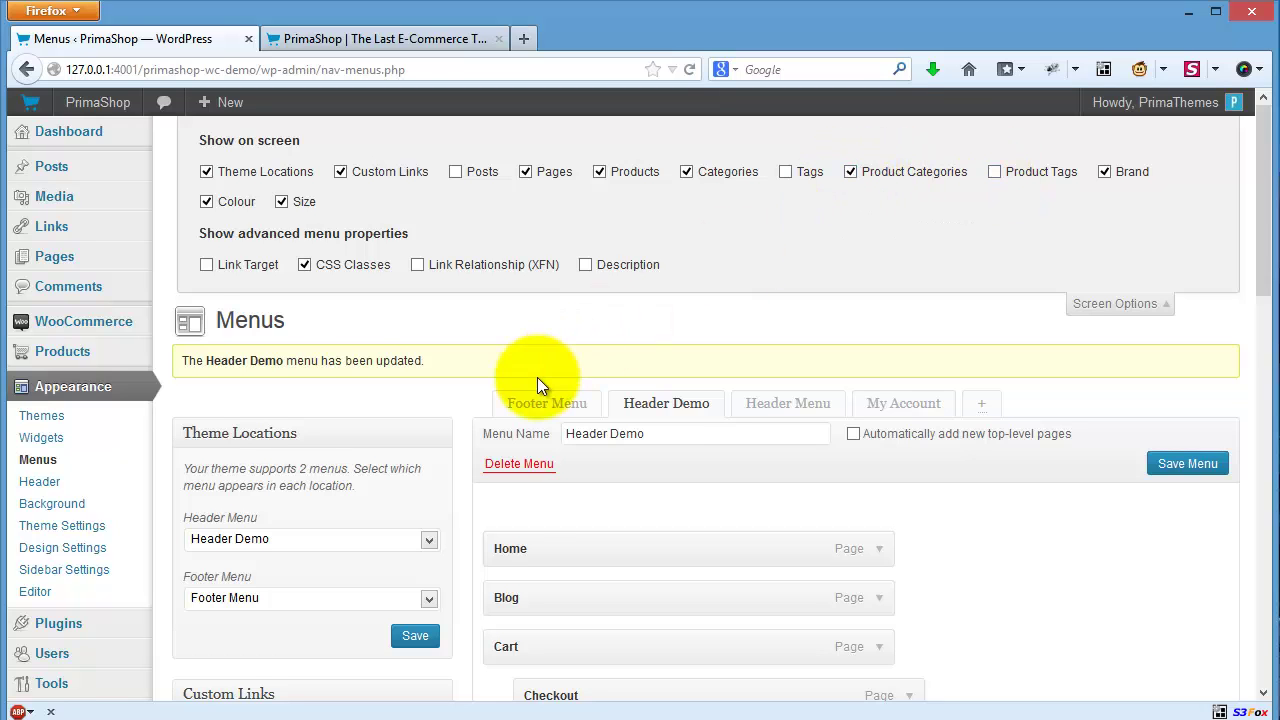
Add the Jacket product category after Contact Us in Header Demo and save the menu
{"action": "scroll", "coordinate": [525, 380], "scroll_direction": "down", "scroll_amount": 4}
{"action": "left_click", "coordinate": [437, 205]}
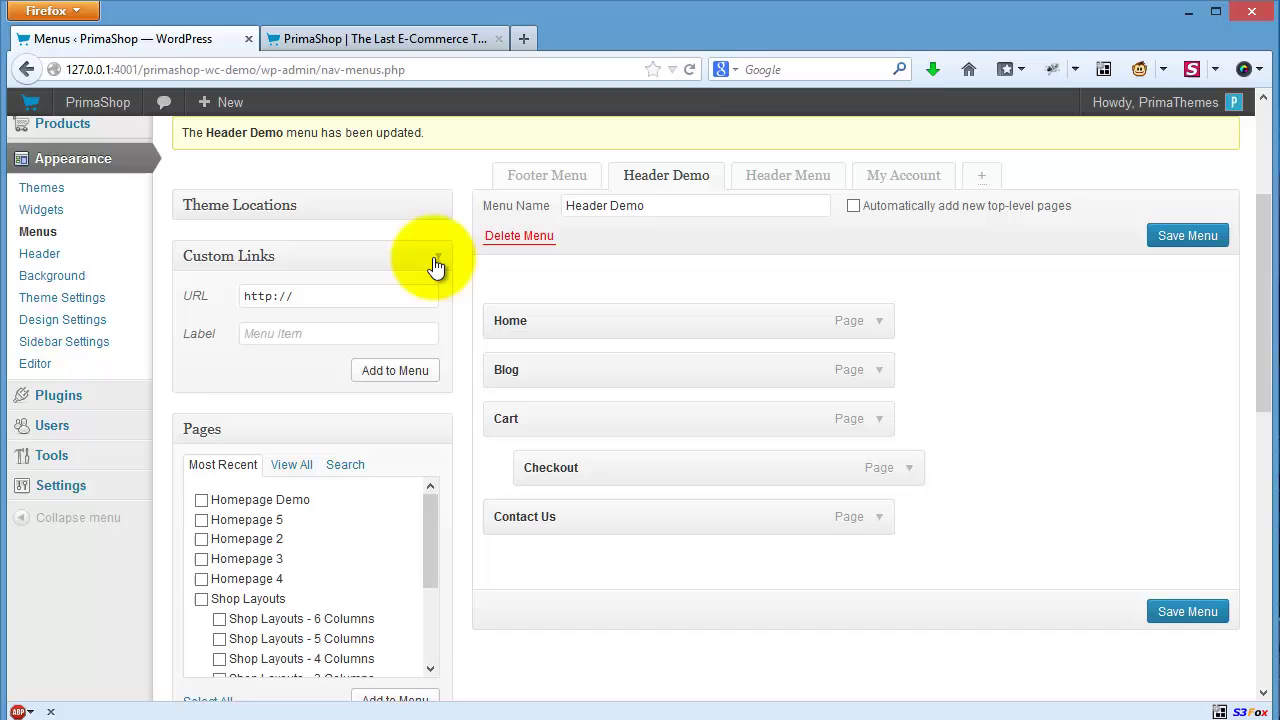
{"action": "left_click", "coordinate": [436, 262]}
{"action": "left_click", "coordinate": [441, 312]}
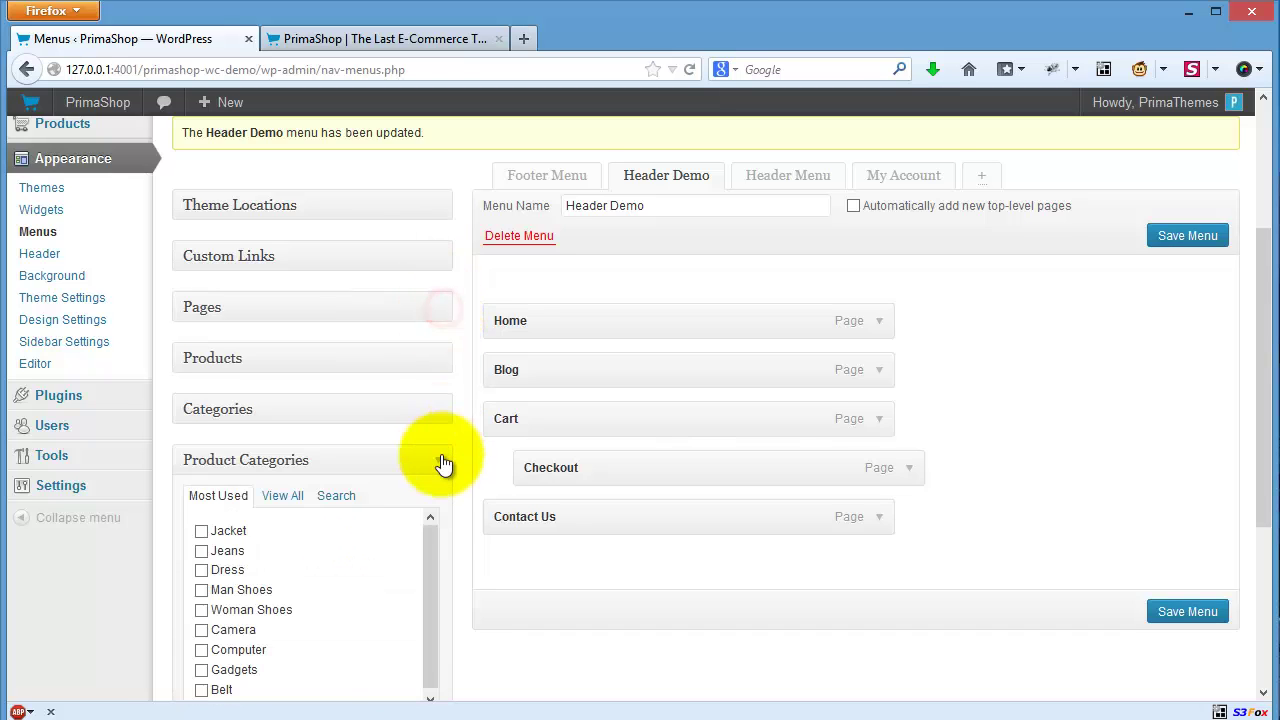
{"action": "scroll", "coordinate": [442, 444], "scroll_direction": "down", "scroll_amount": 3}
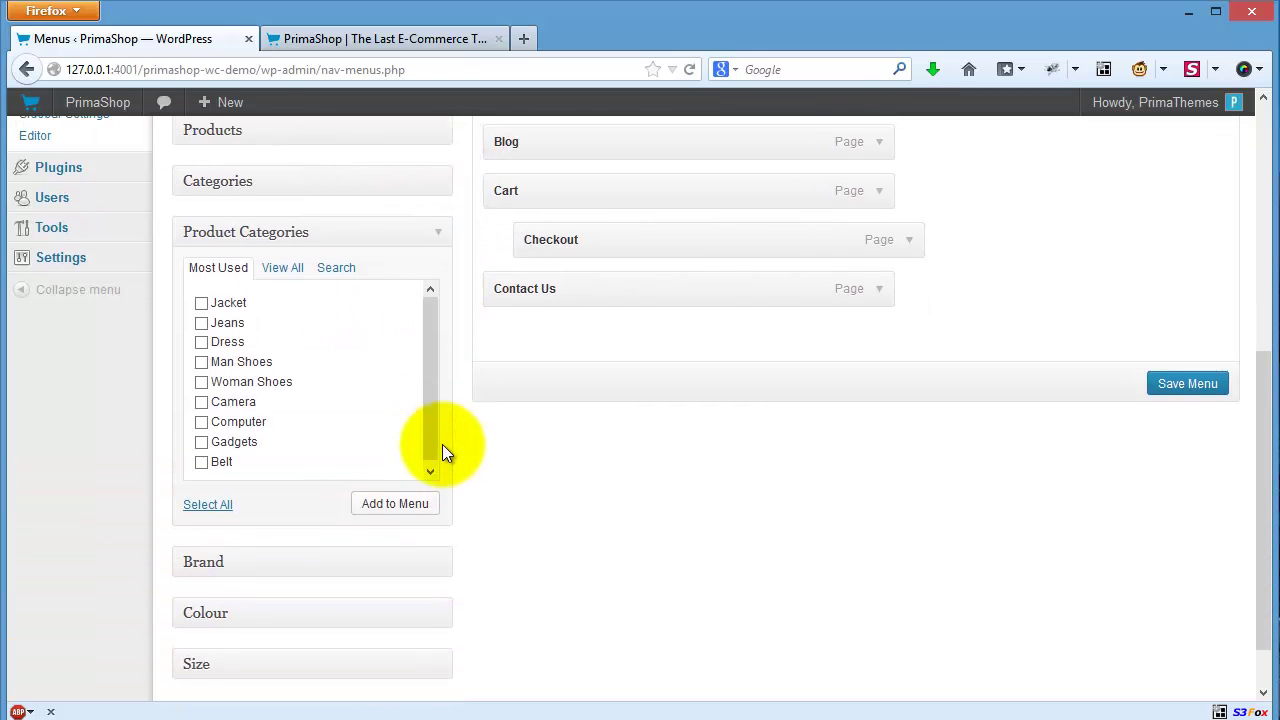
{"action": "left_click", "coordinate": [213, 308]}
{"action": "left_click", "coordinate": [408, 506]}
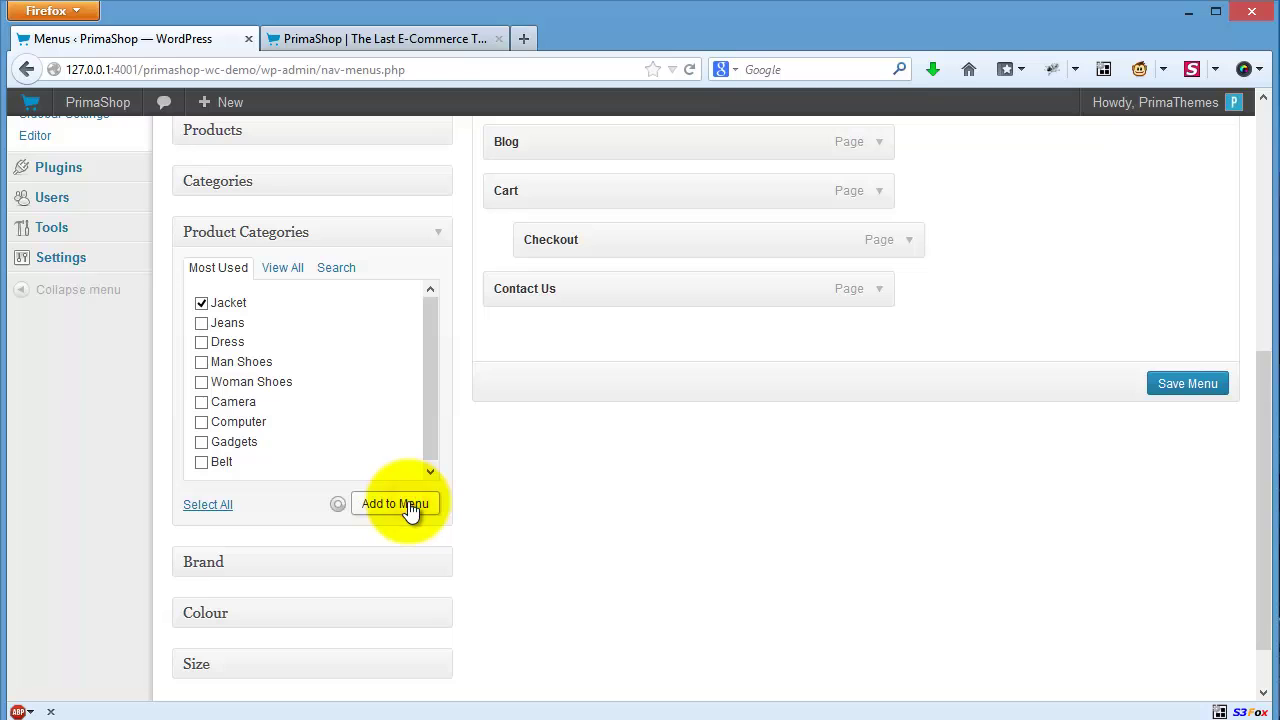
{"action": "left_click", "coordinate": [1164, 436]}
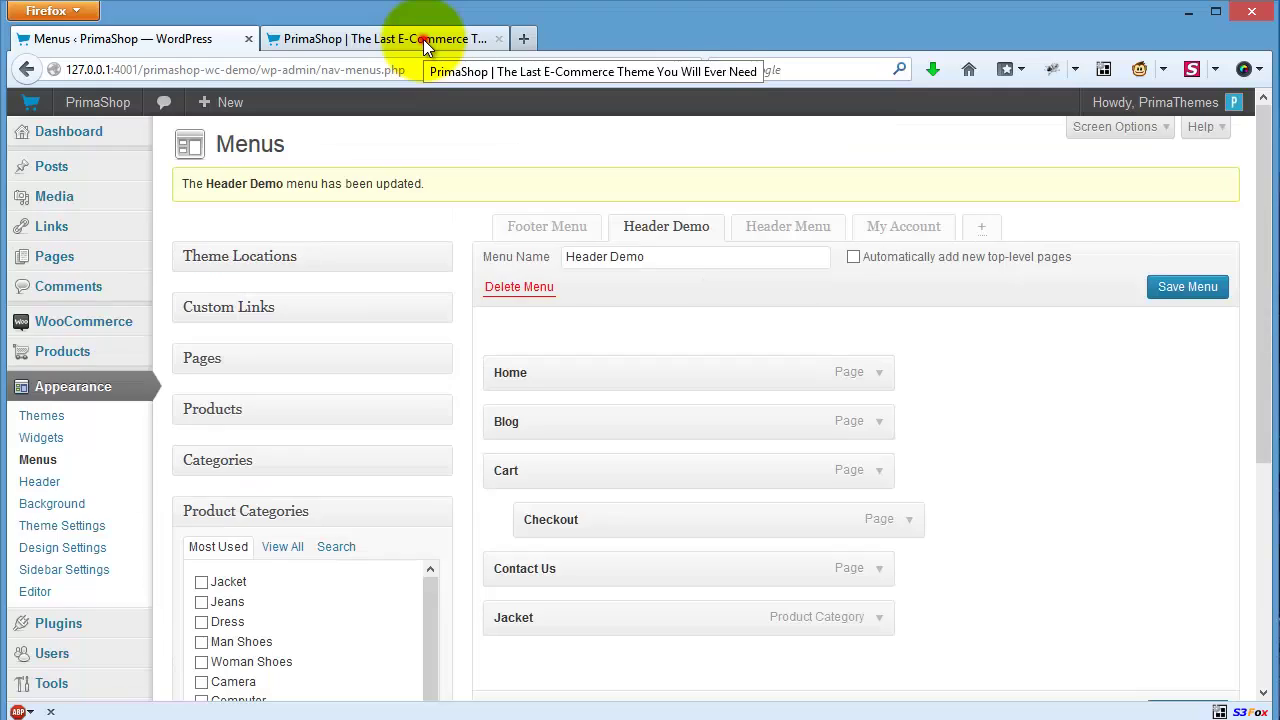
Reload the PrimaShop storefront to check the updated header menu
{"action": "left_click", "coordinate": [423, 39]}
{"action": "left_click", "coordinate": [689, 70]}
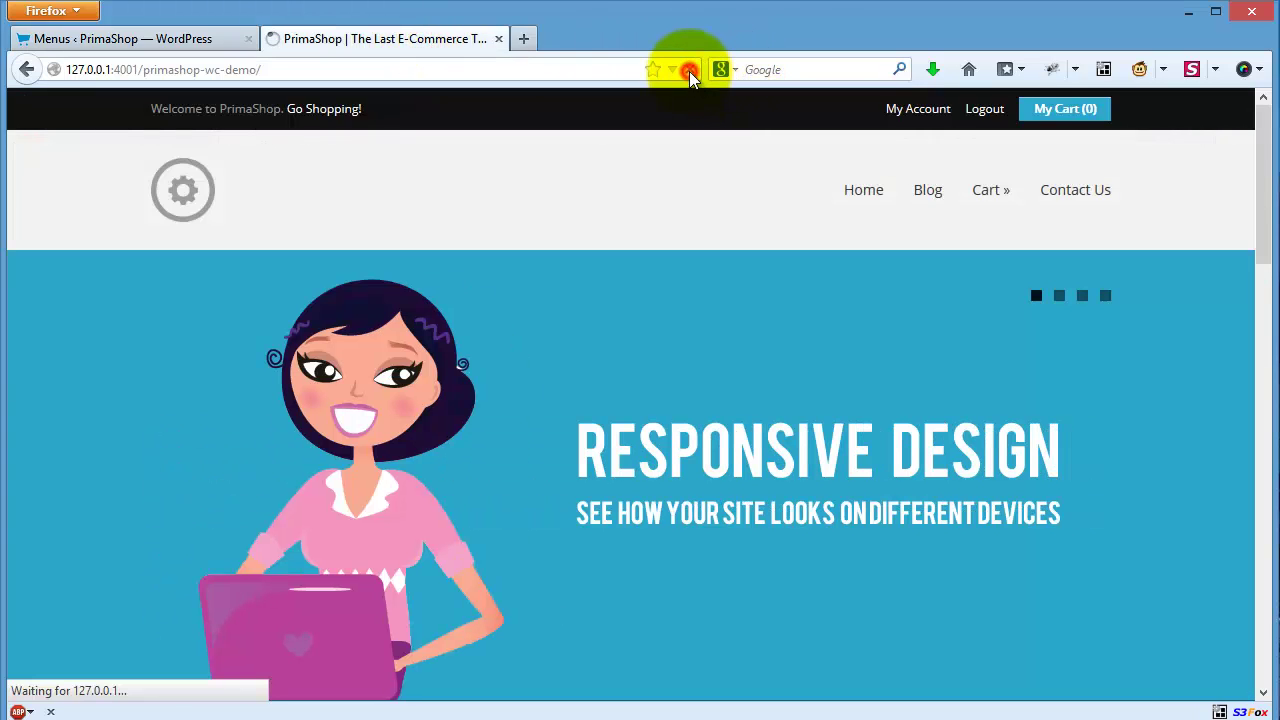